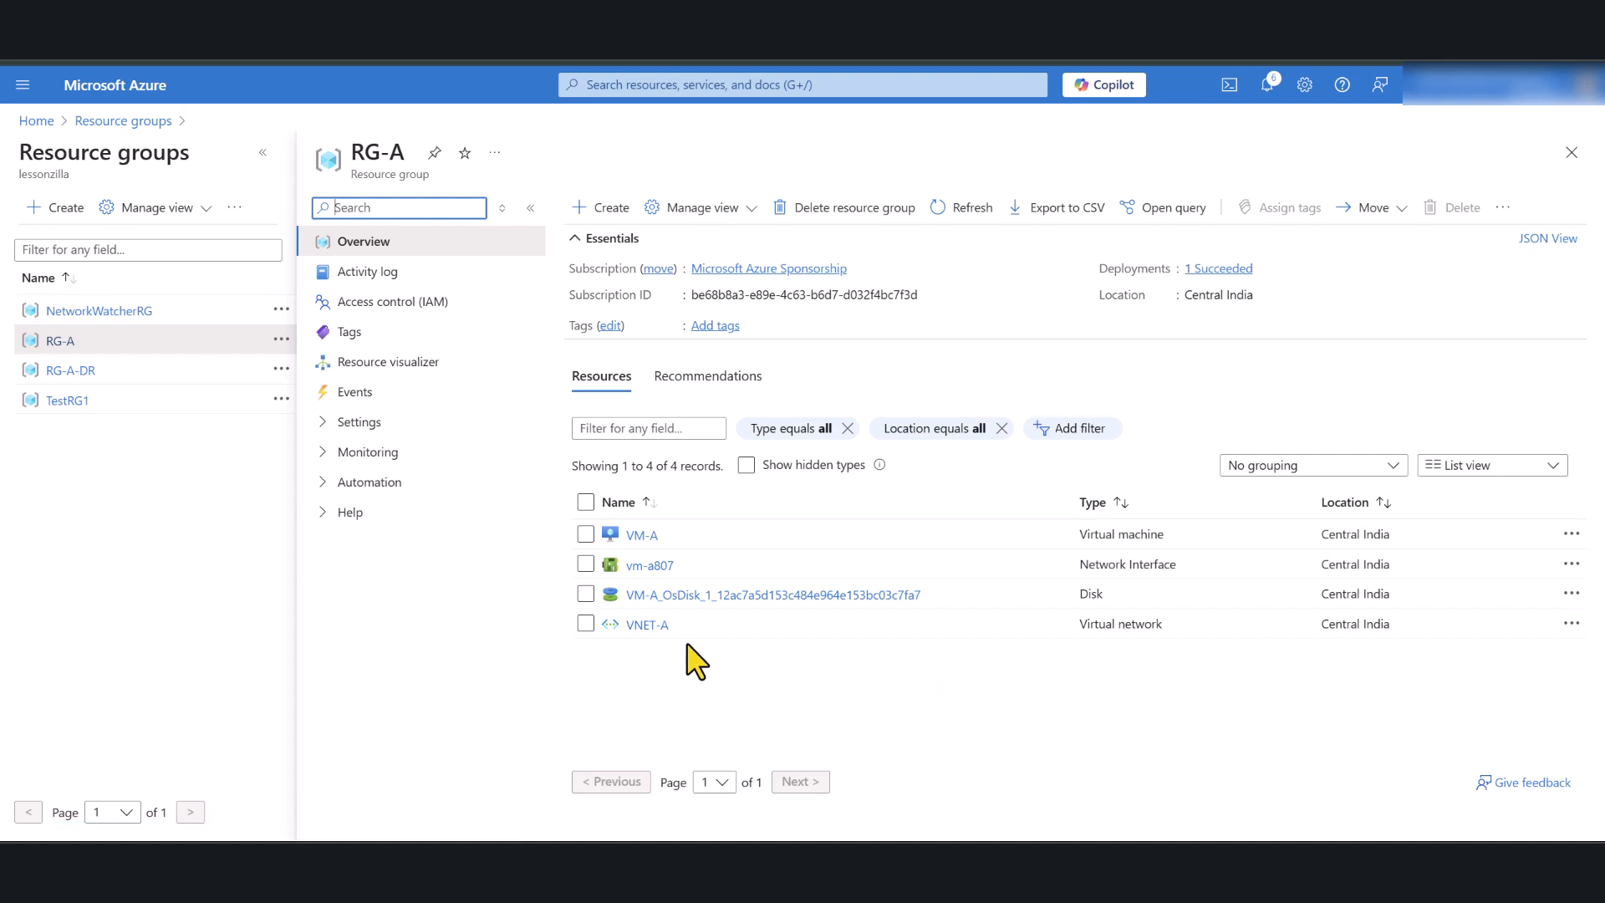
# View the resources in the RG-A-DR resource group, and open the RSV-DR Recovery Services vault.
pyautogui.click(72, 378)
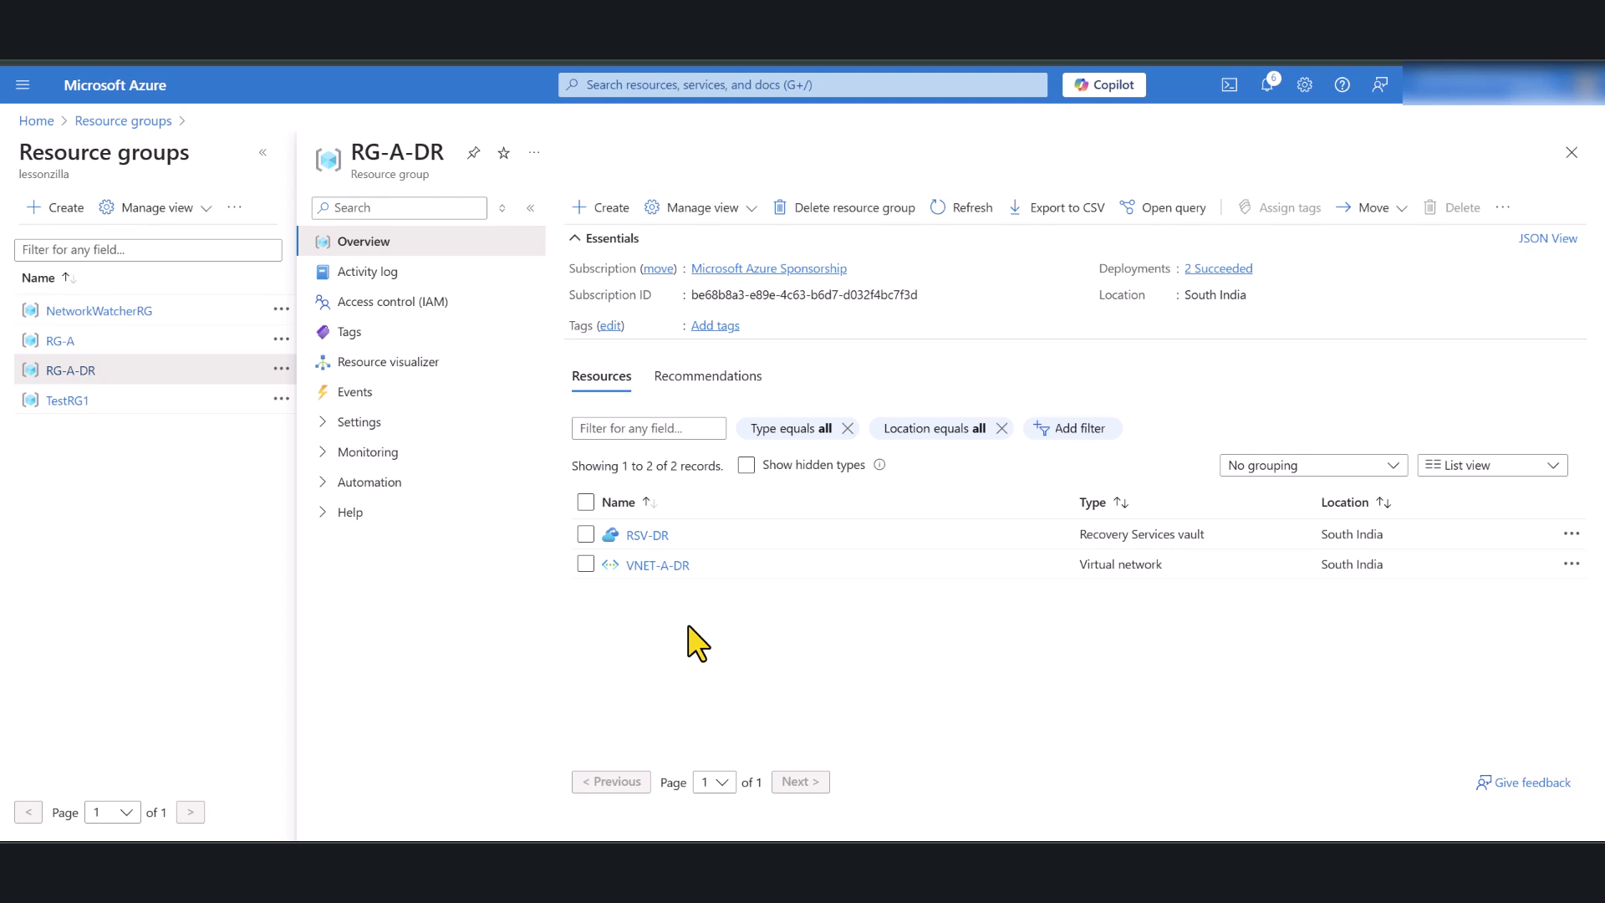
pyautogui.click(625, 84)
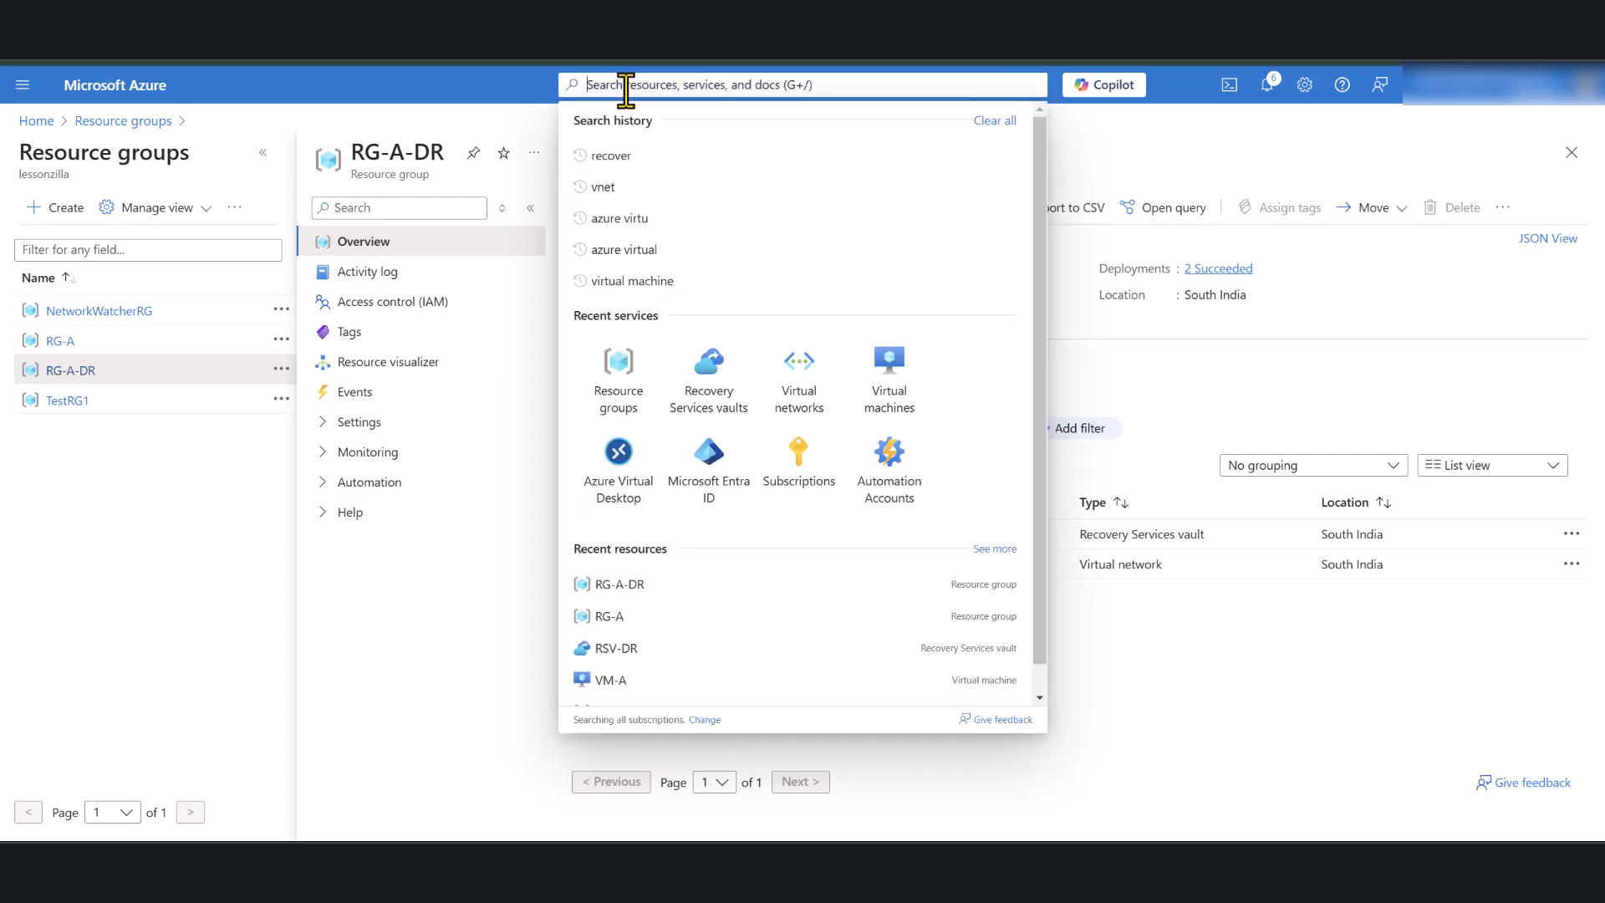
pyautogui.click(712, 393)
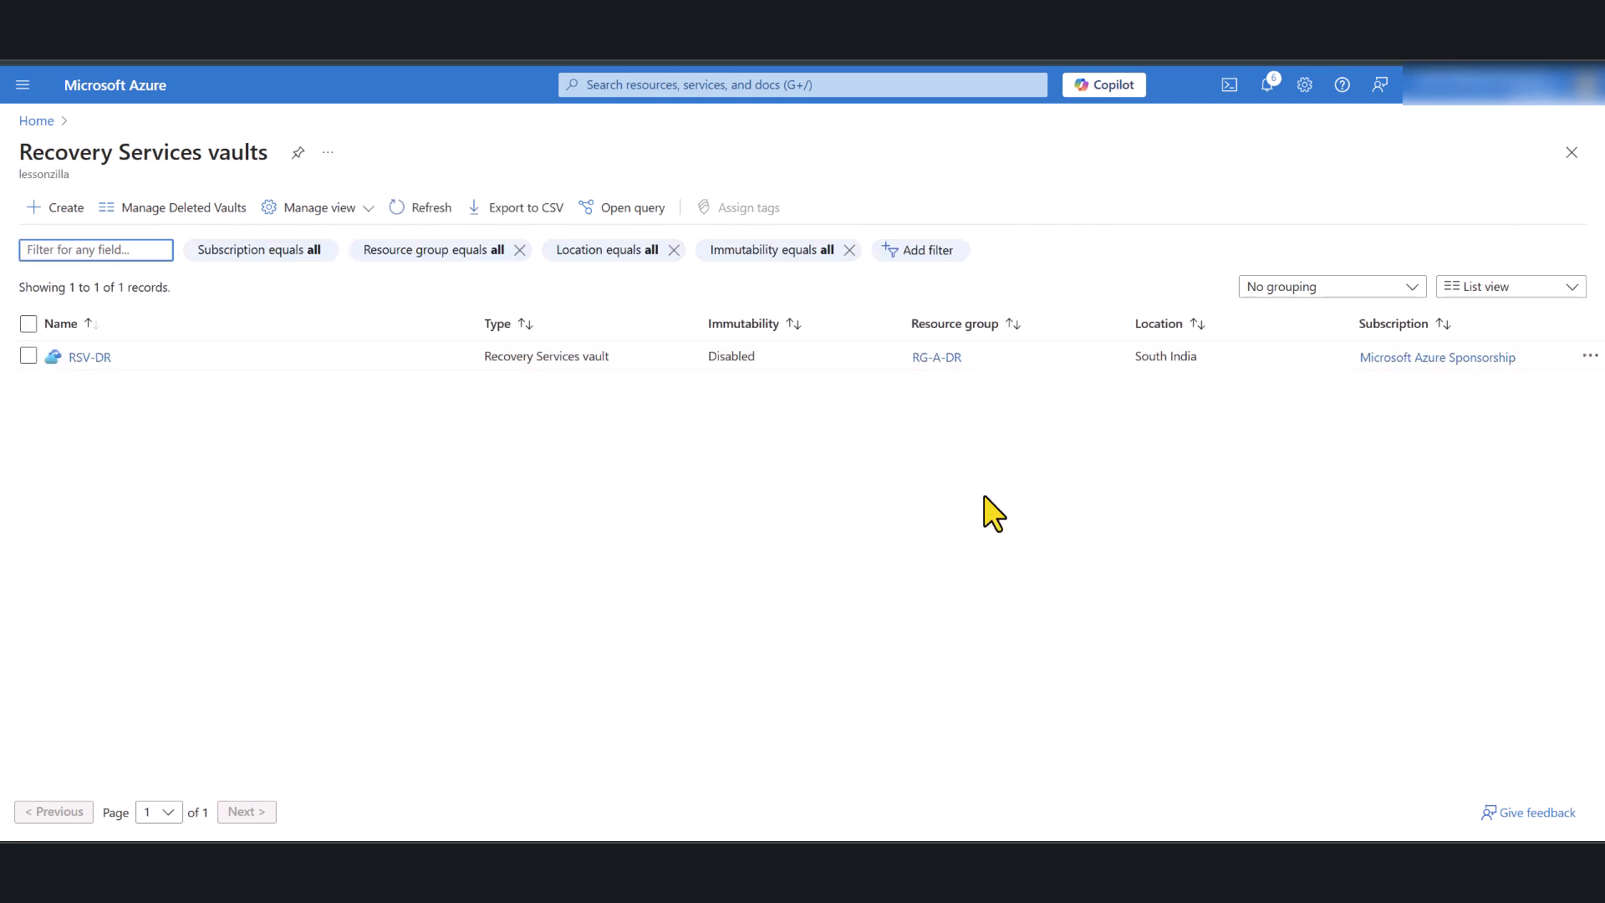
pyautogui.click(88, 358)
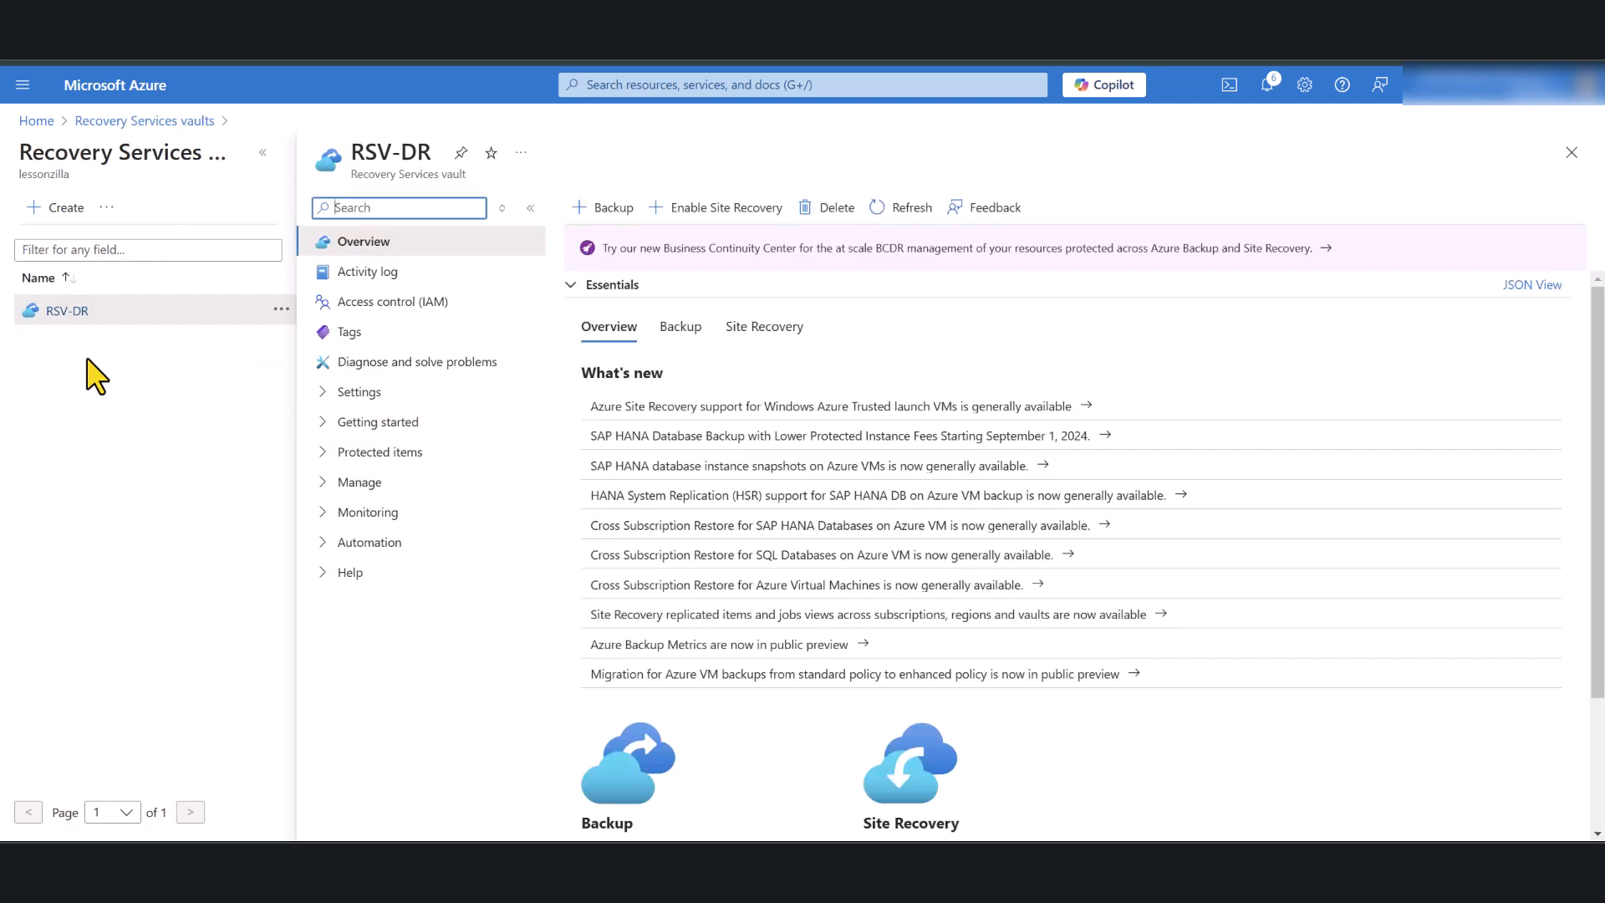
# Start enabling Site Recovery replication for Azure virtual machines in the RSV-DR vault.
pyautogui.click(734, 215)
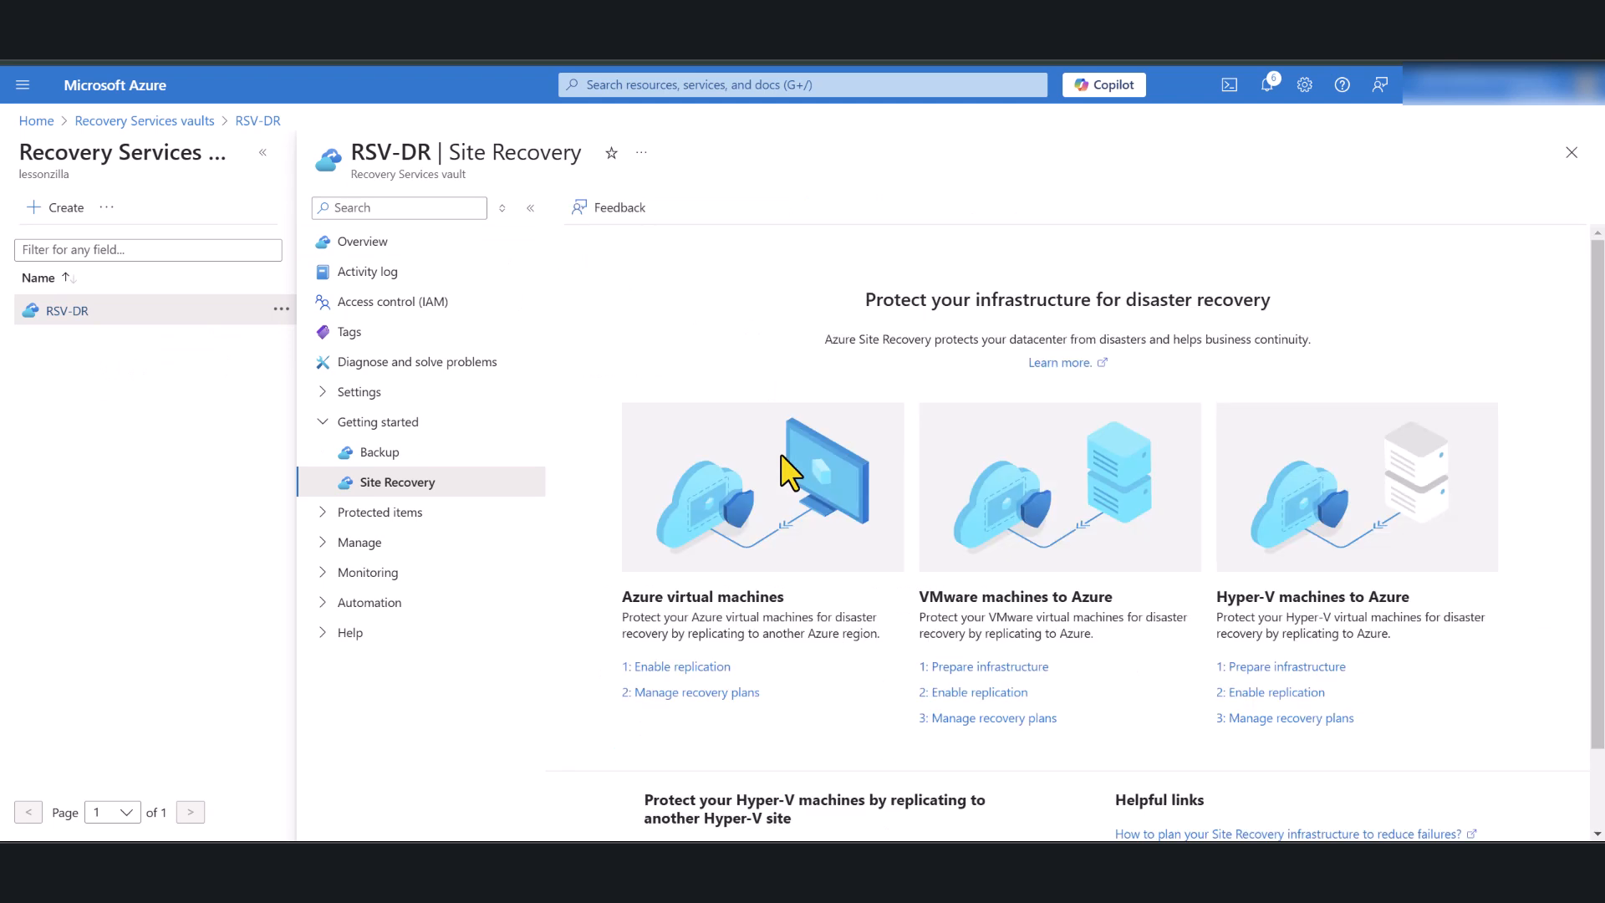
pyautogui.scroll(-1, 790, 472)
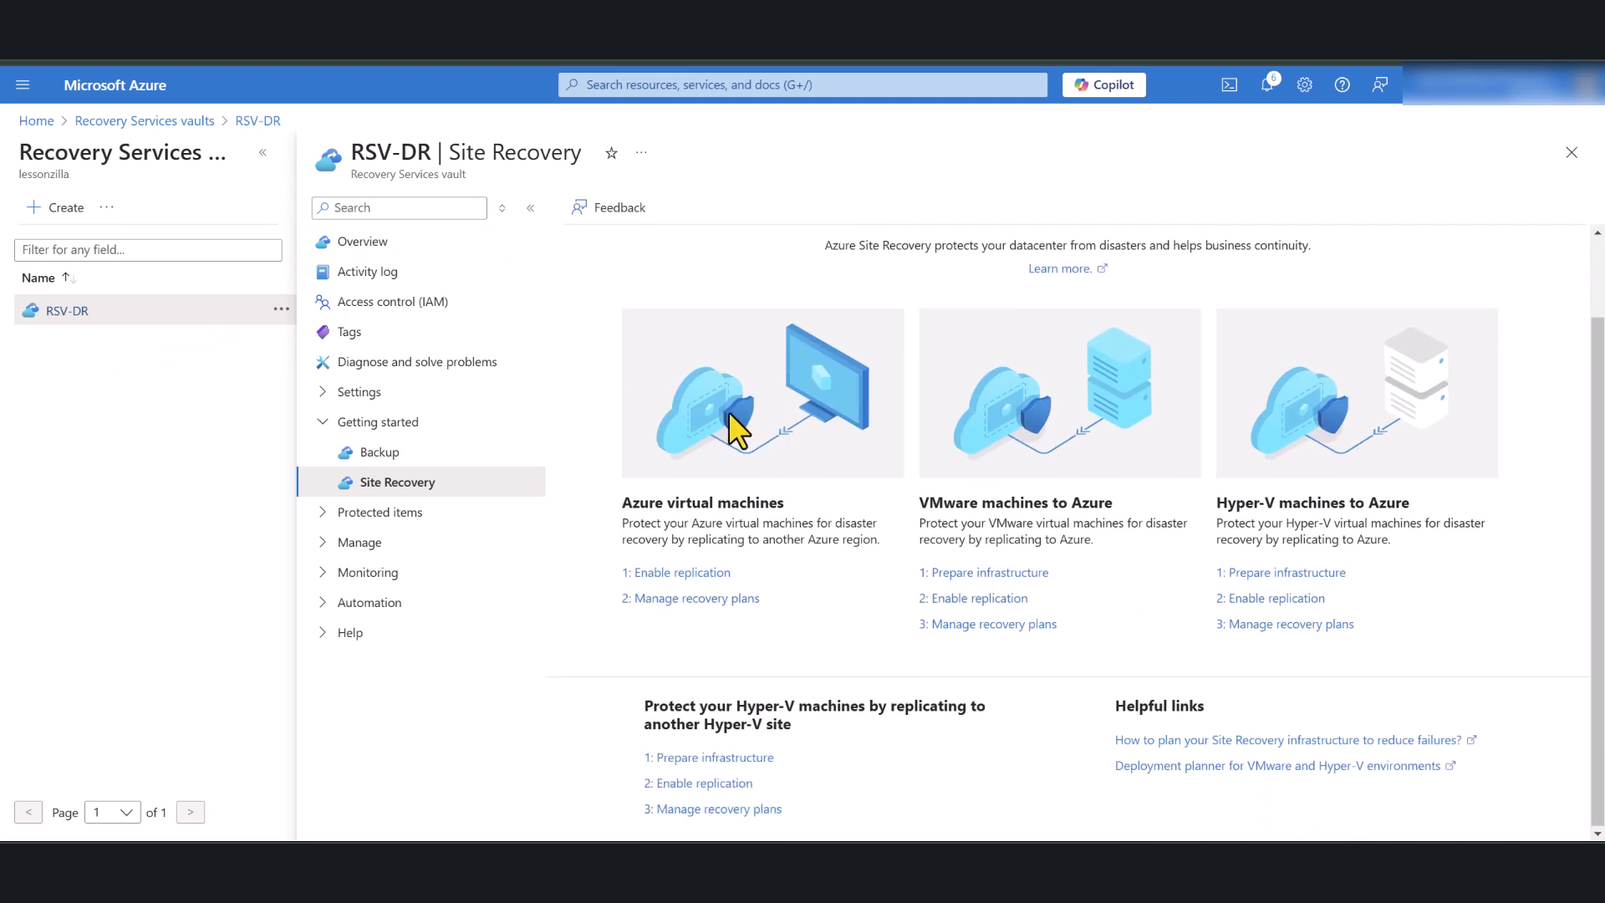
pyautogui.click(677, 577)
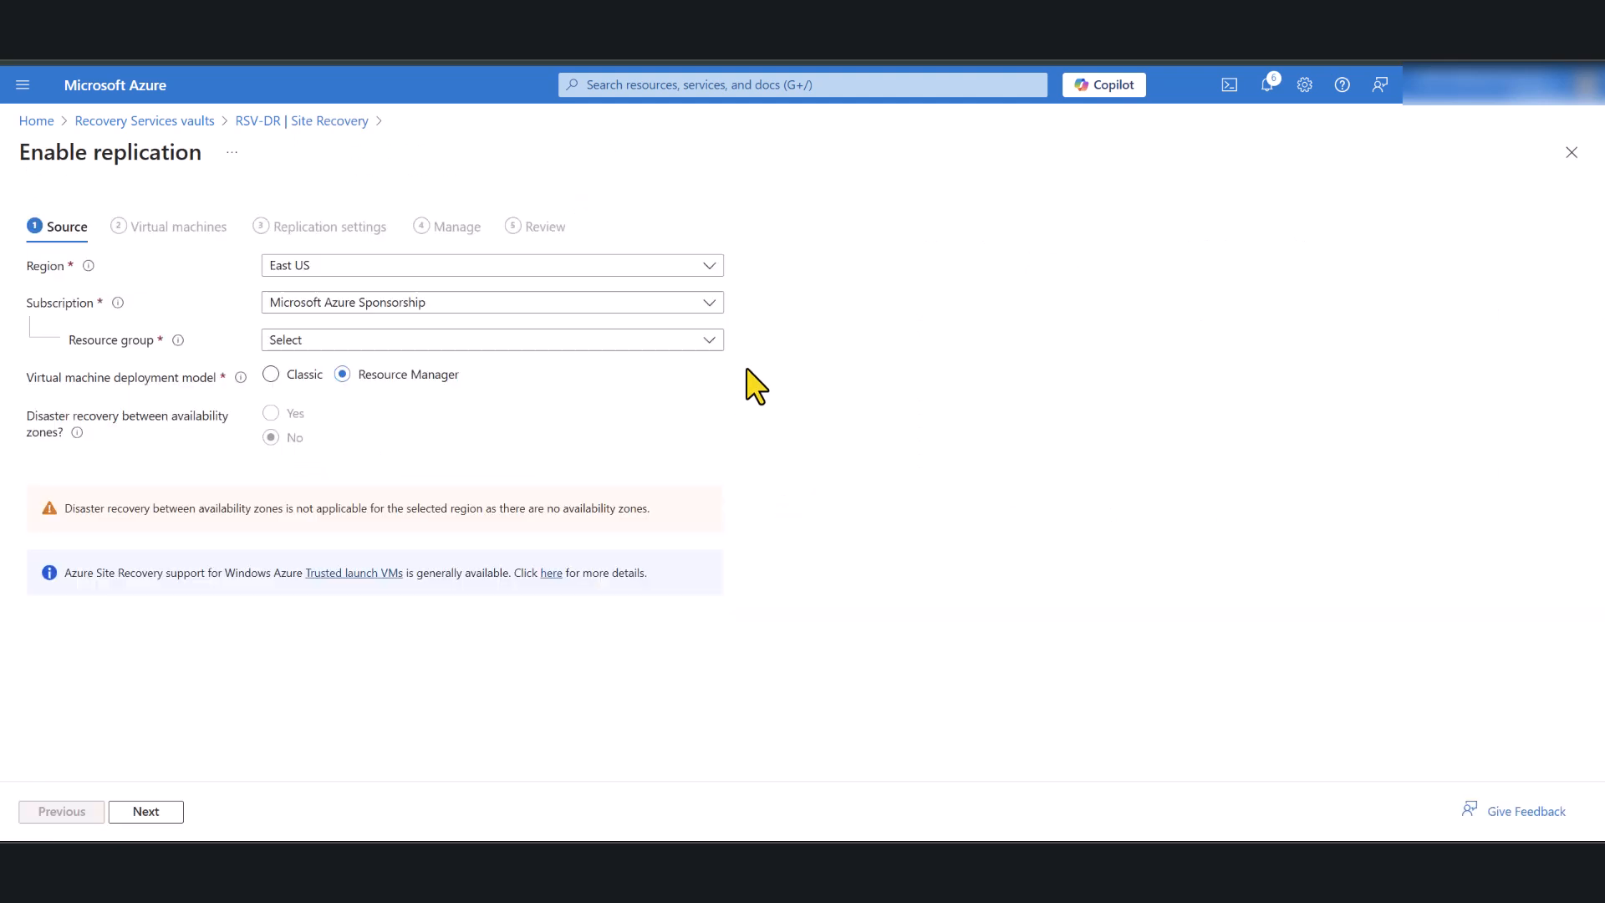
# Set the replication source to the Central India region and resource group RG-A, and choose VM-A as the machine to replicate.
pyautogui.click(336, 267)
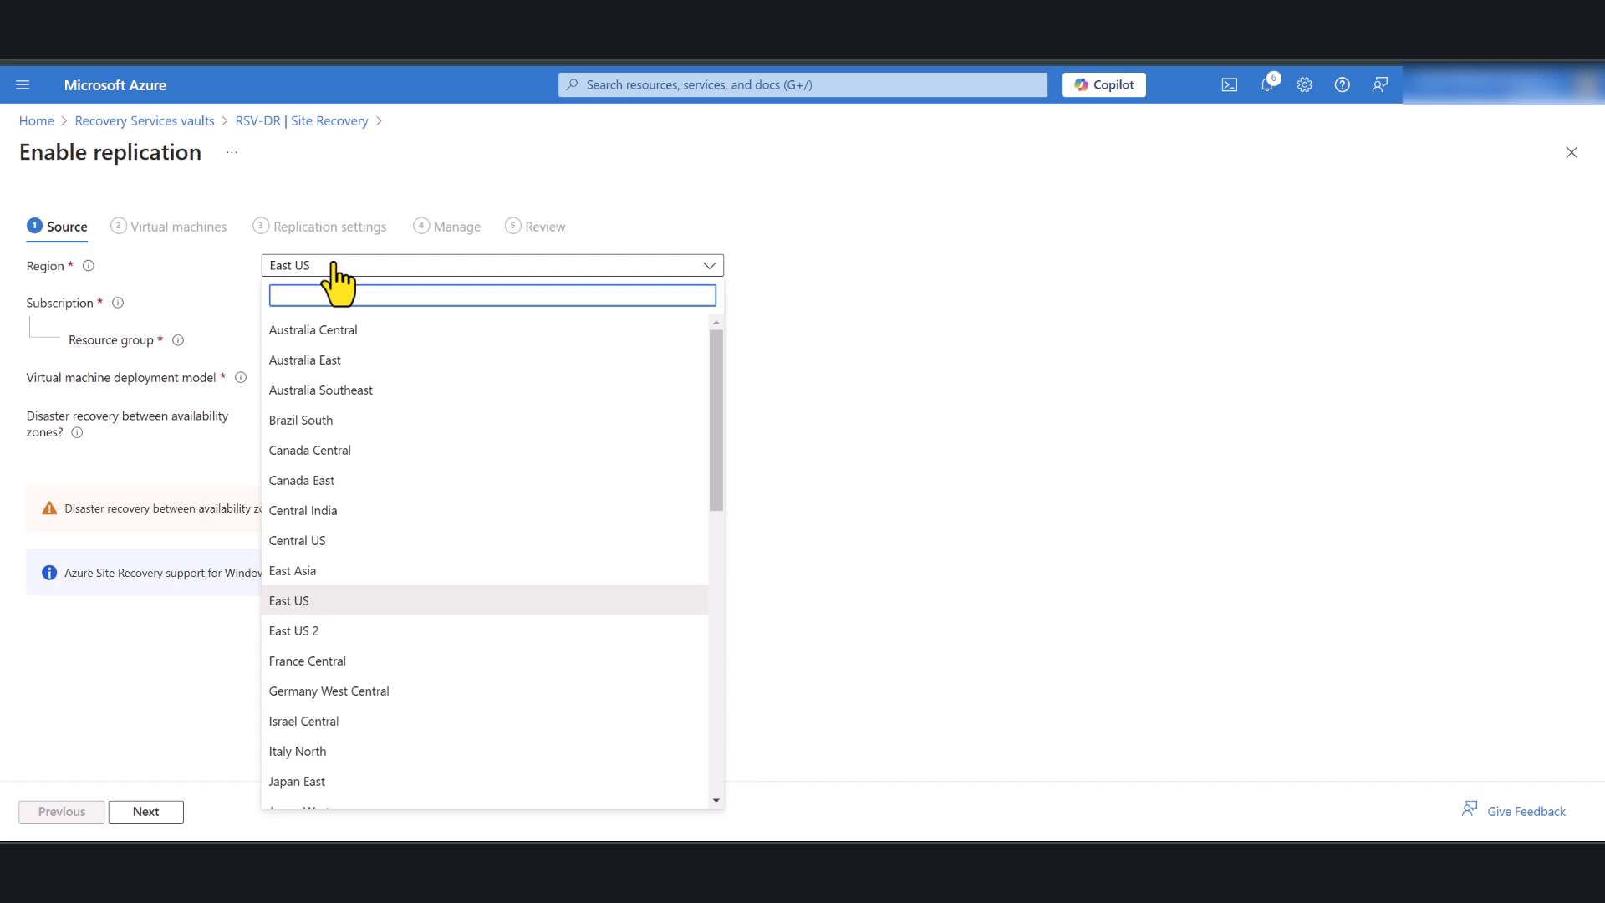
pyautogui.write('ce')
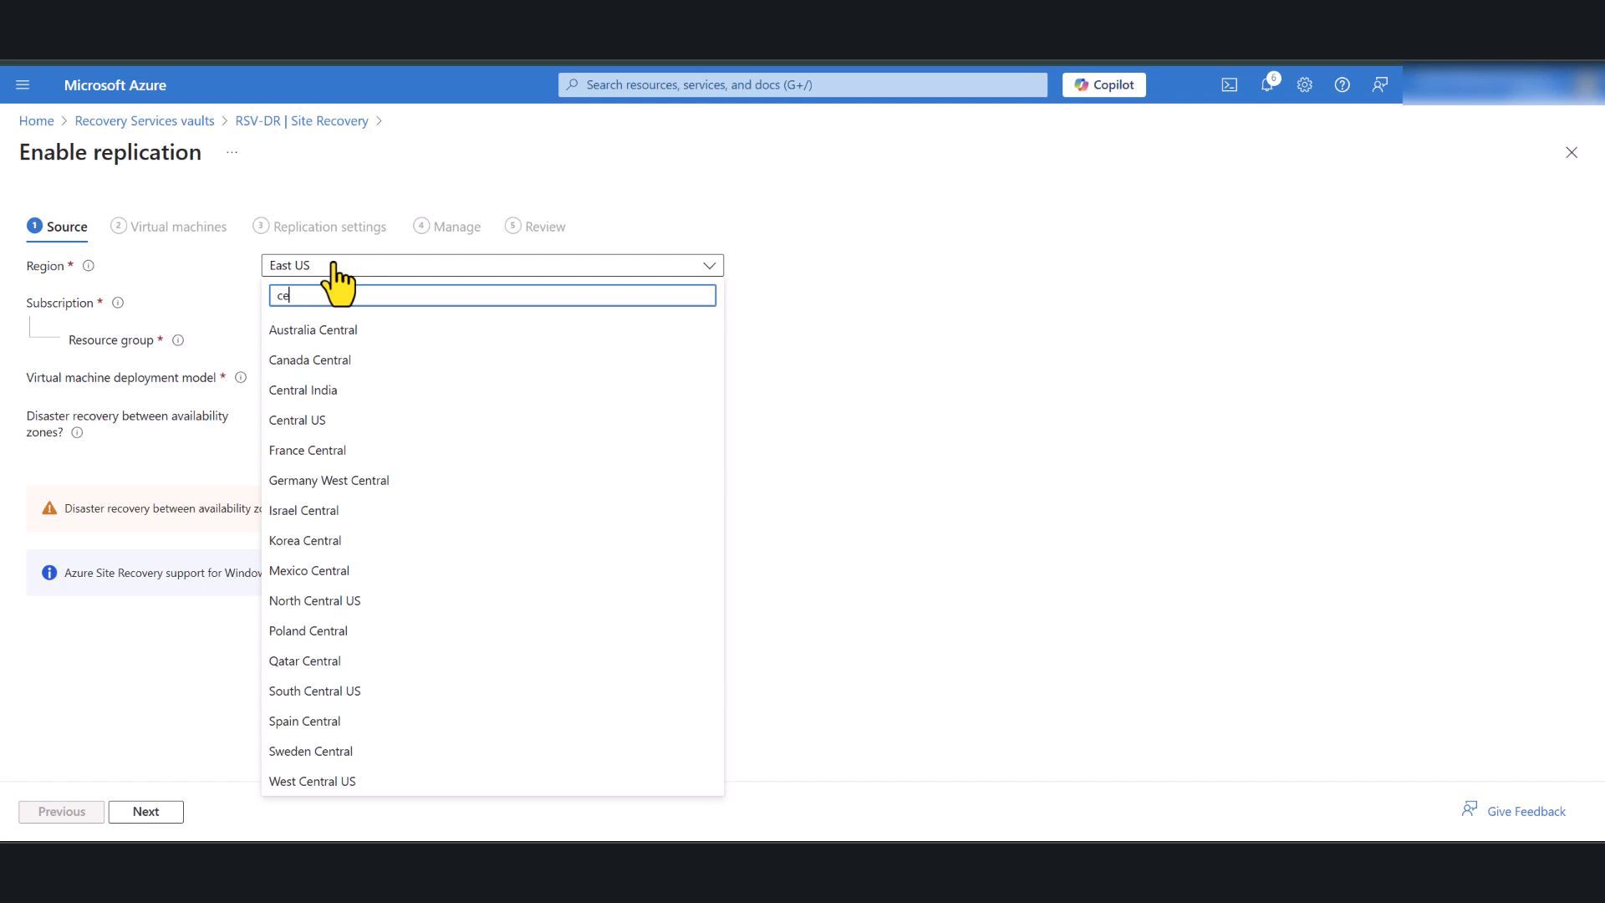
pyautogui.click(309, 390)
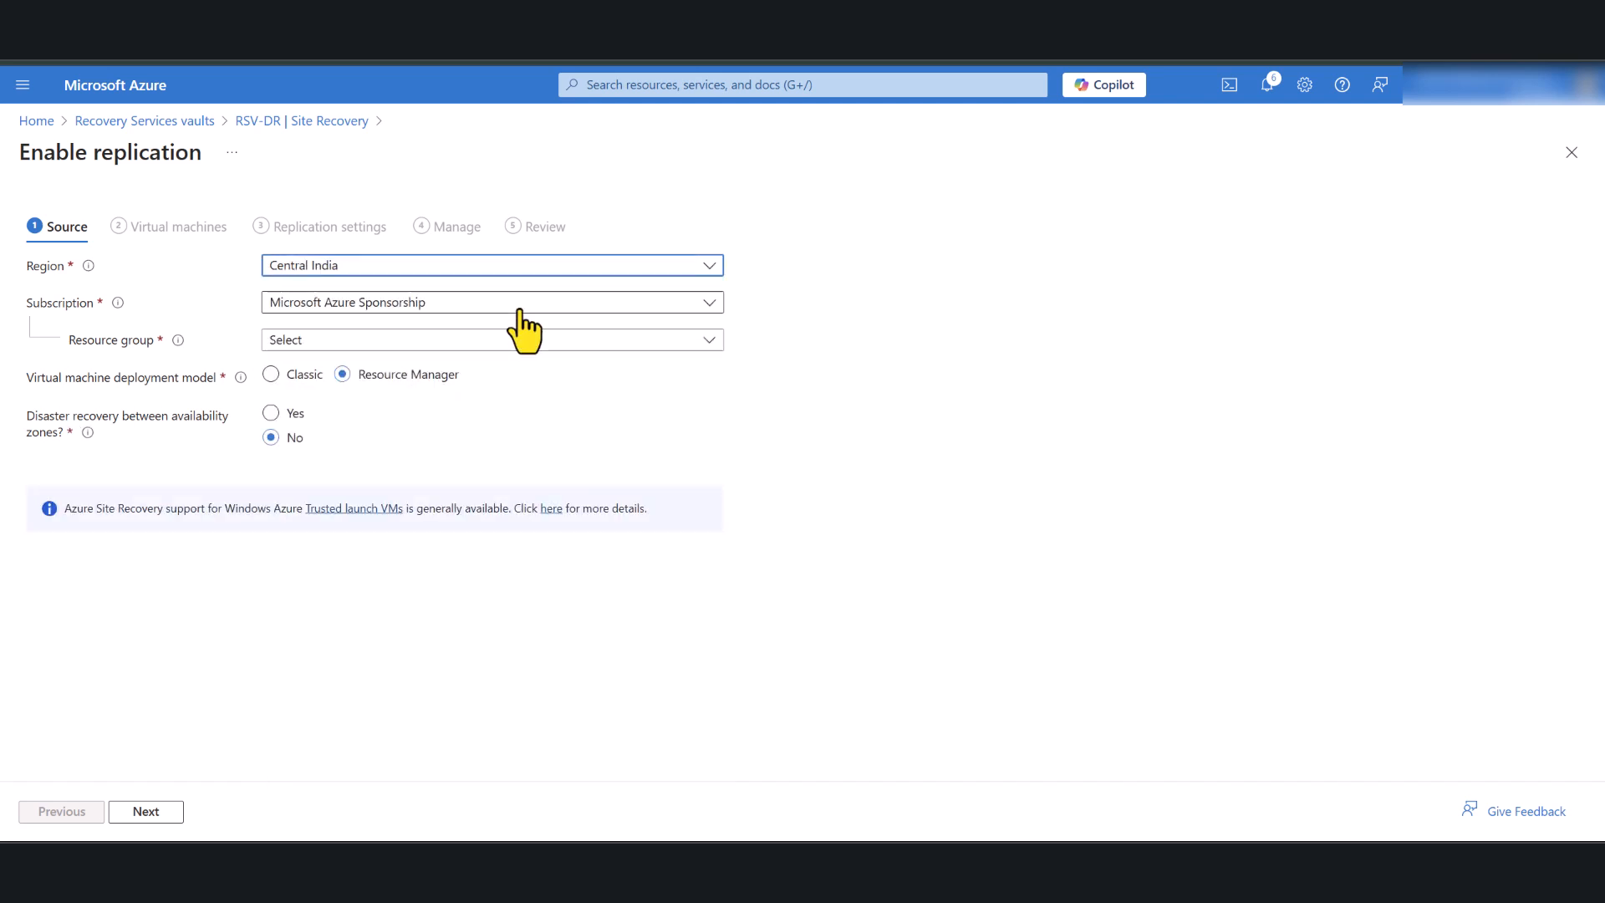
pyautogui.click(331, 341)
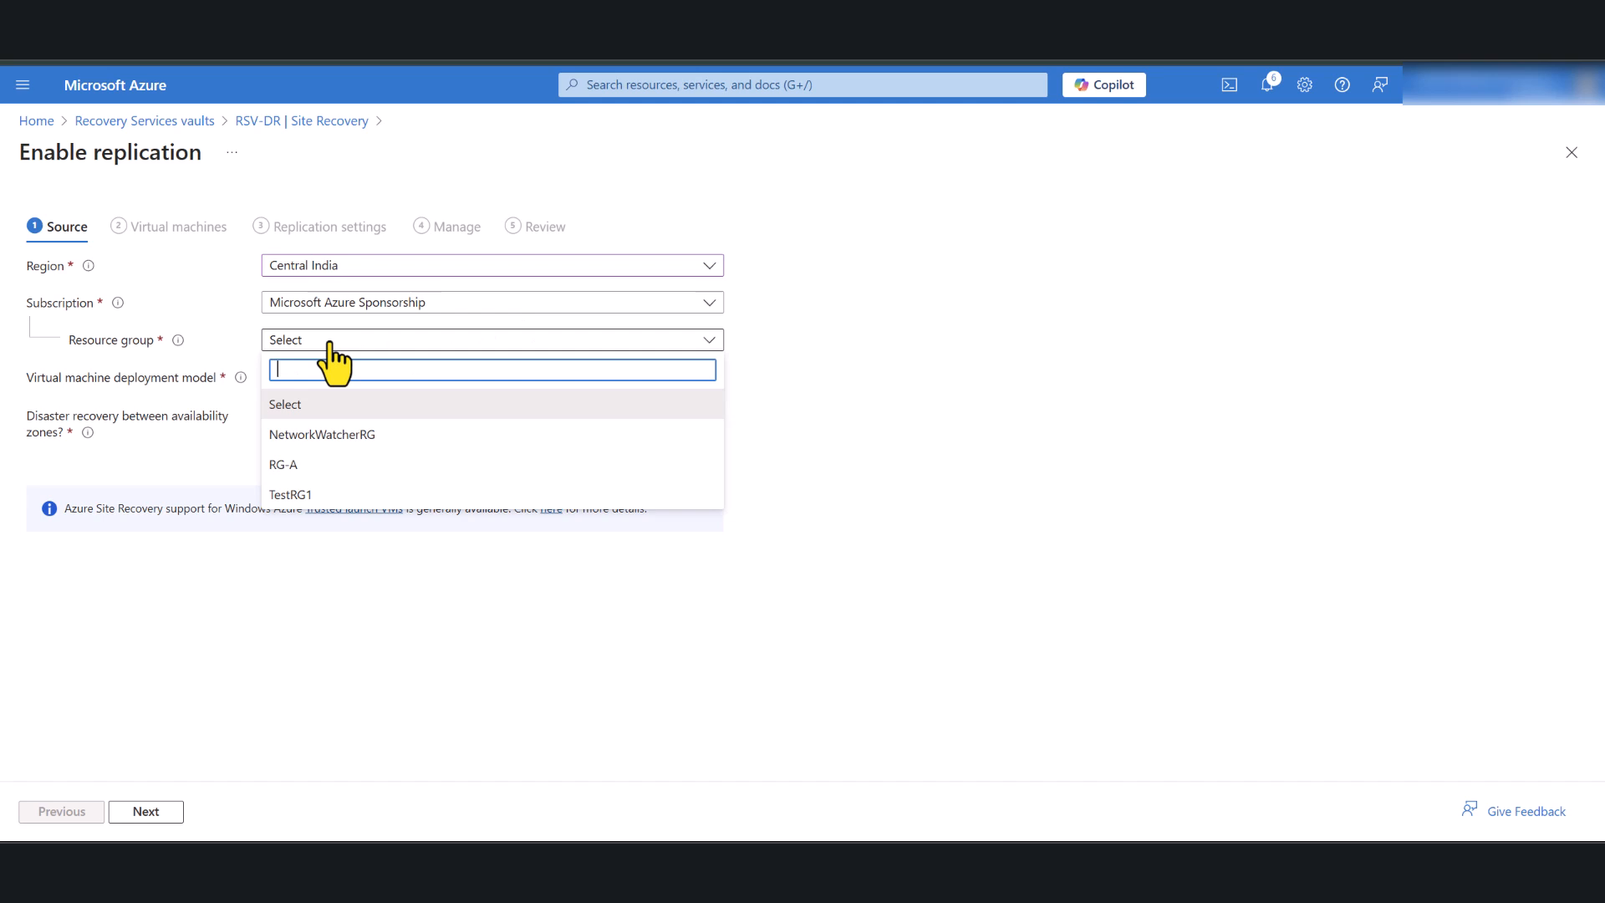
pyautogui.click(316, 465)
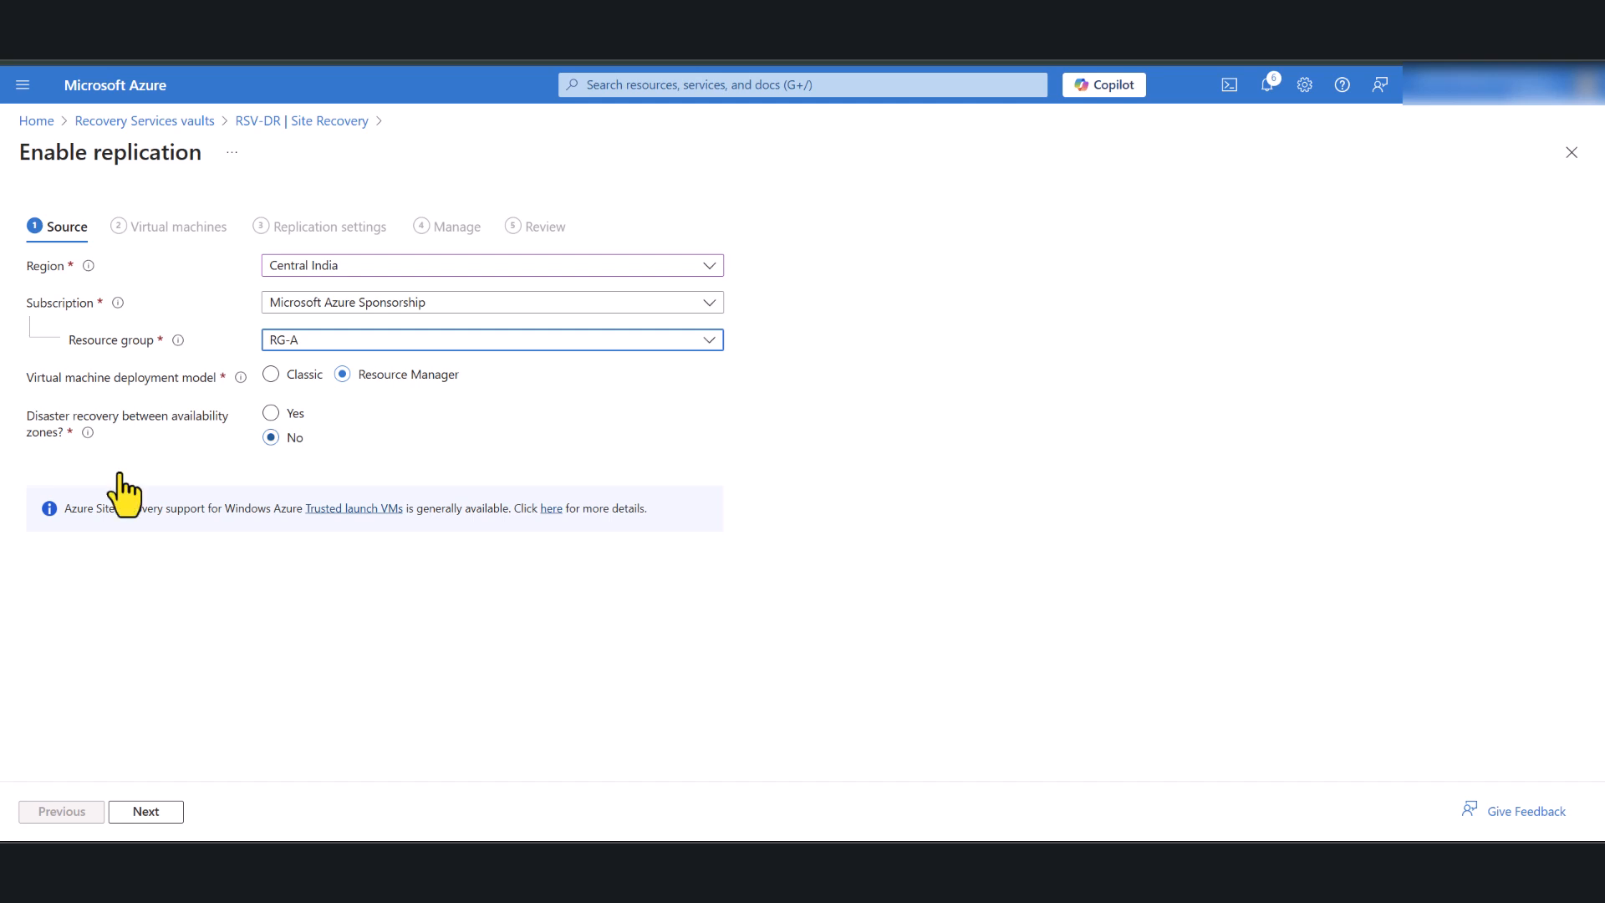
pyautogui.click(147, 810)
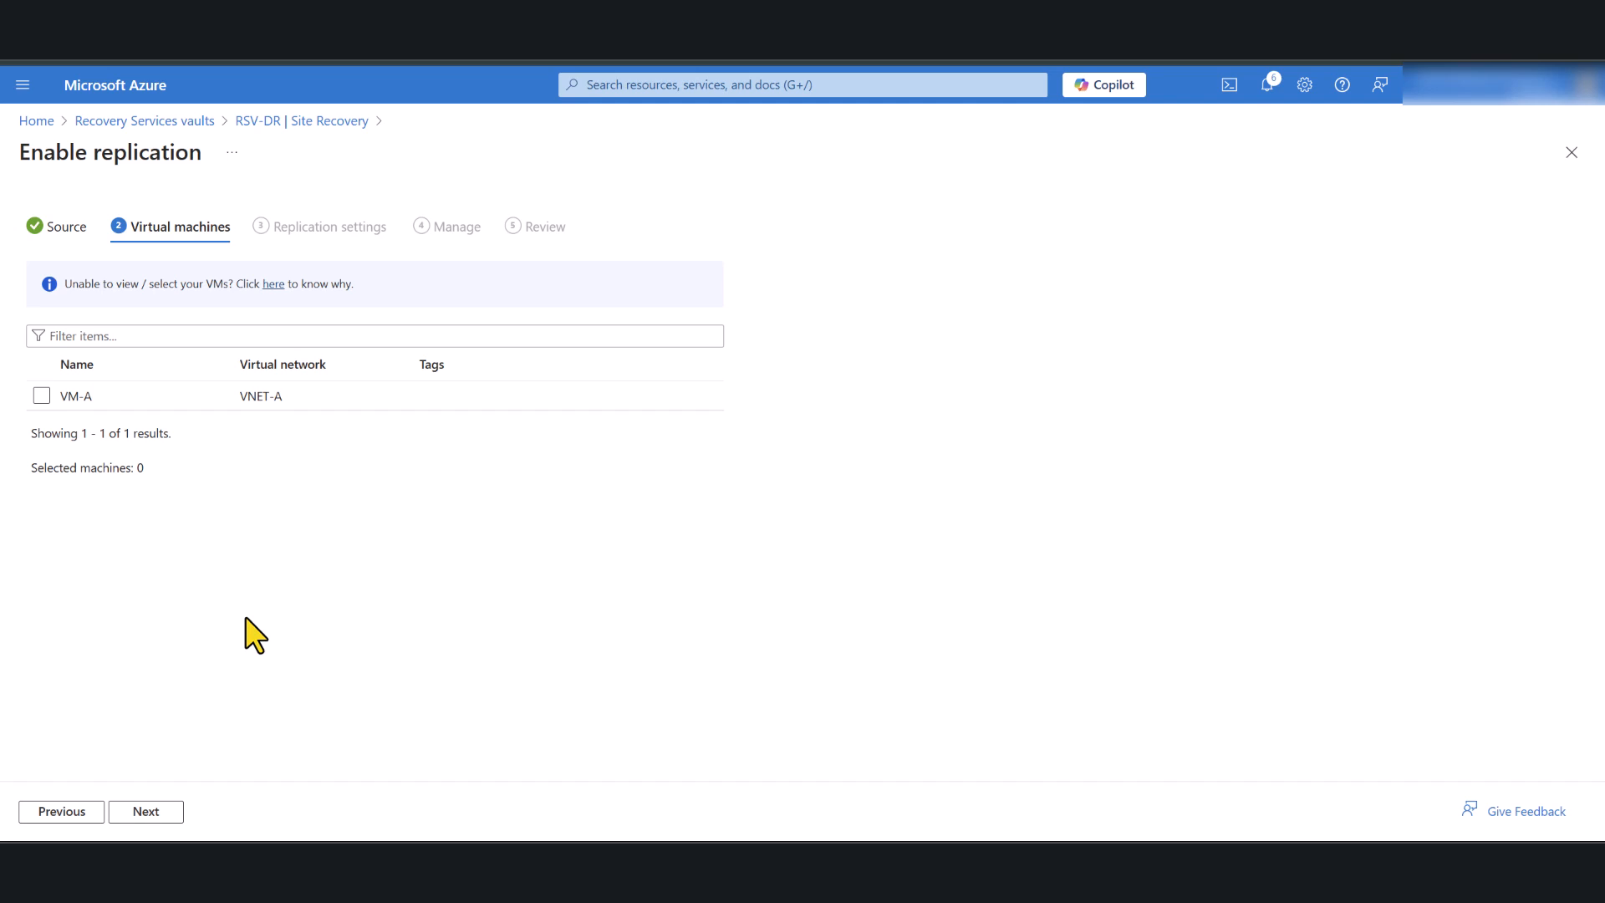
pyautogui.click(41, 395)
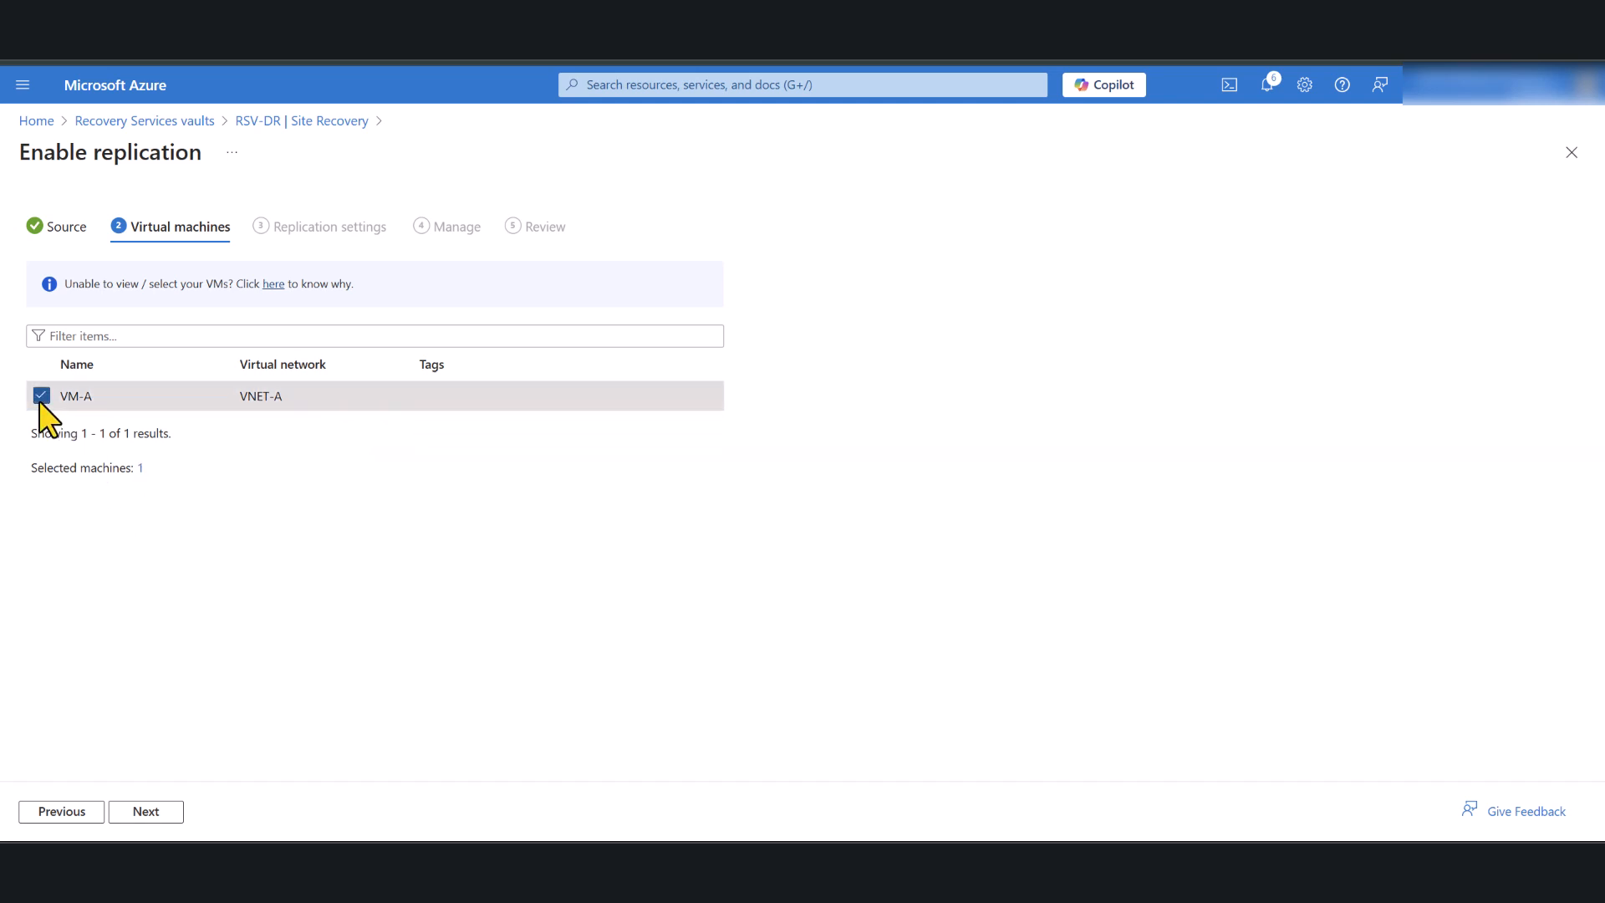
pyautogui.click(145, 812)
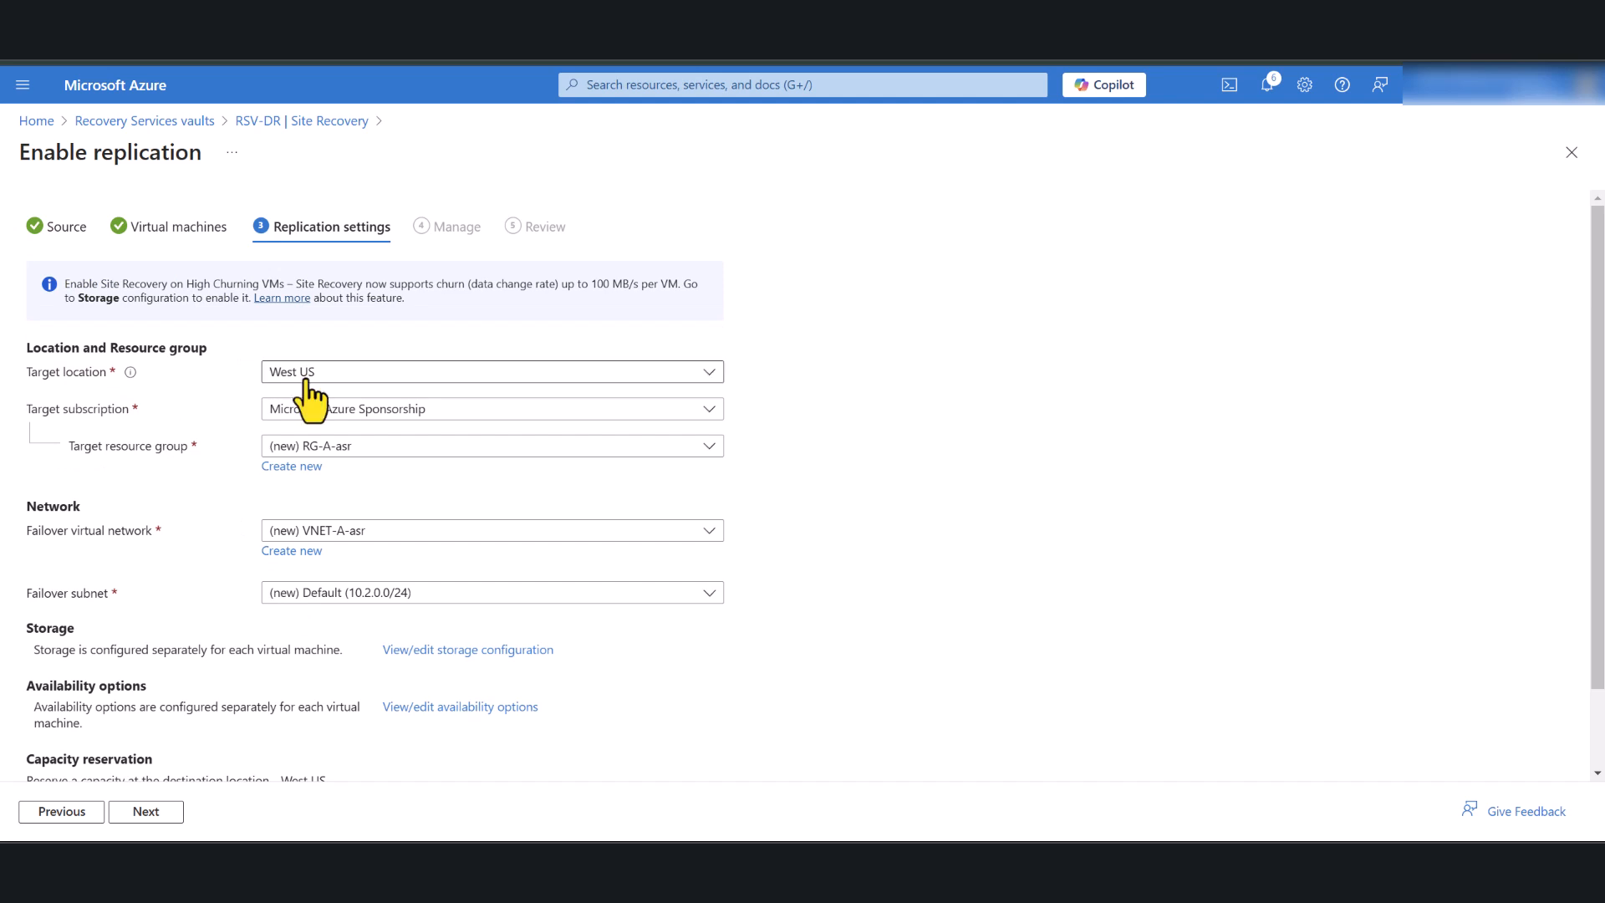
# Set the replication target location to South India and the target resource group to RG-A-DR.
pyautogui.click(350, 376)
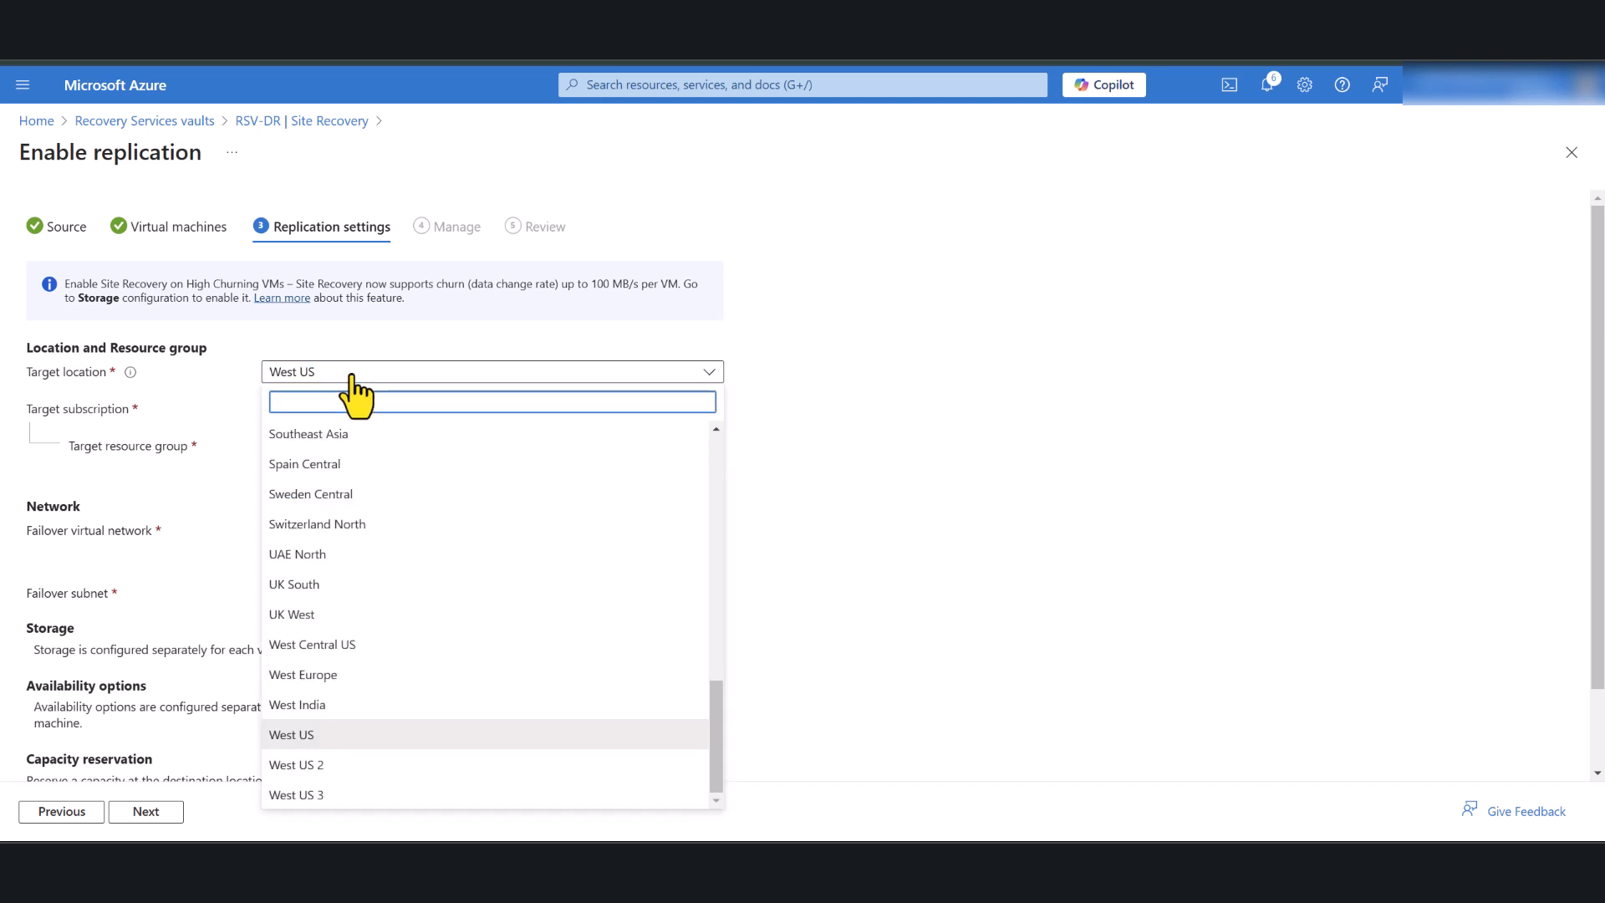
pyautogui.write('South')
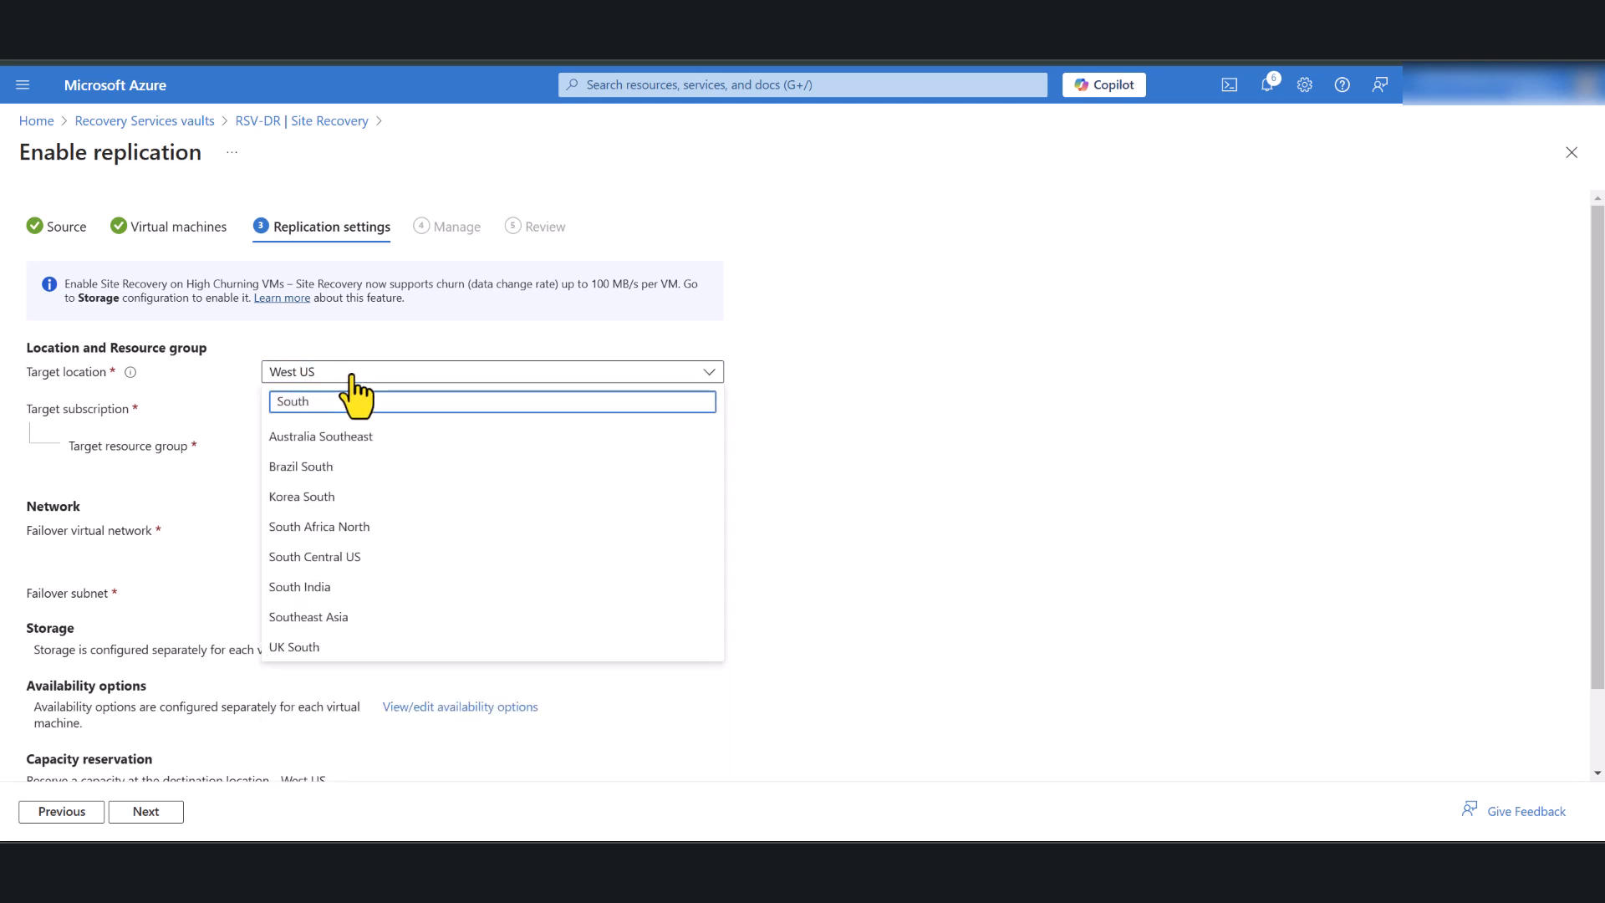
pyautogui.click(343, 587)
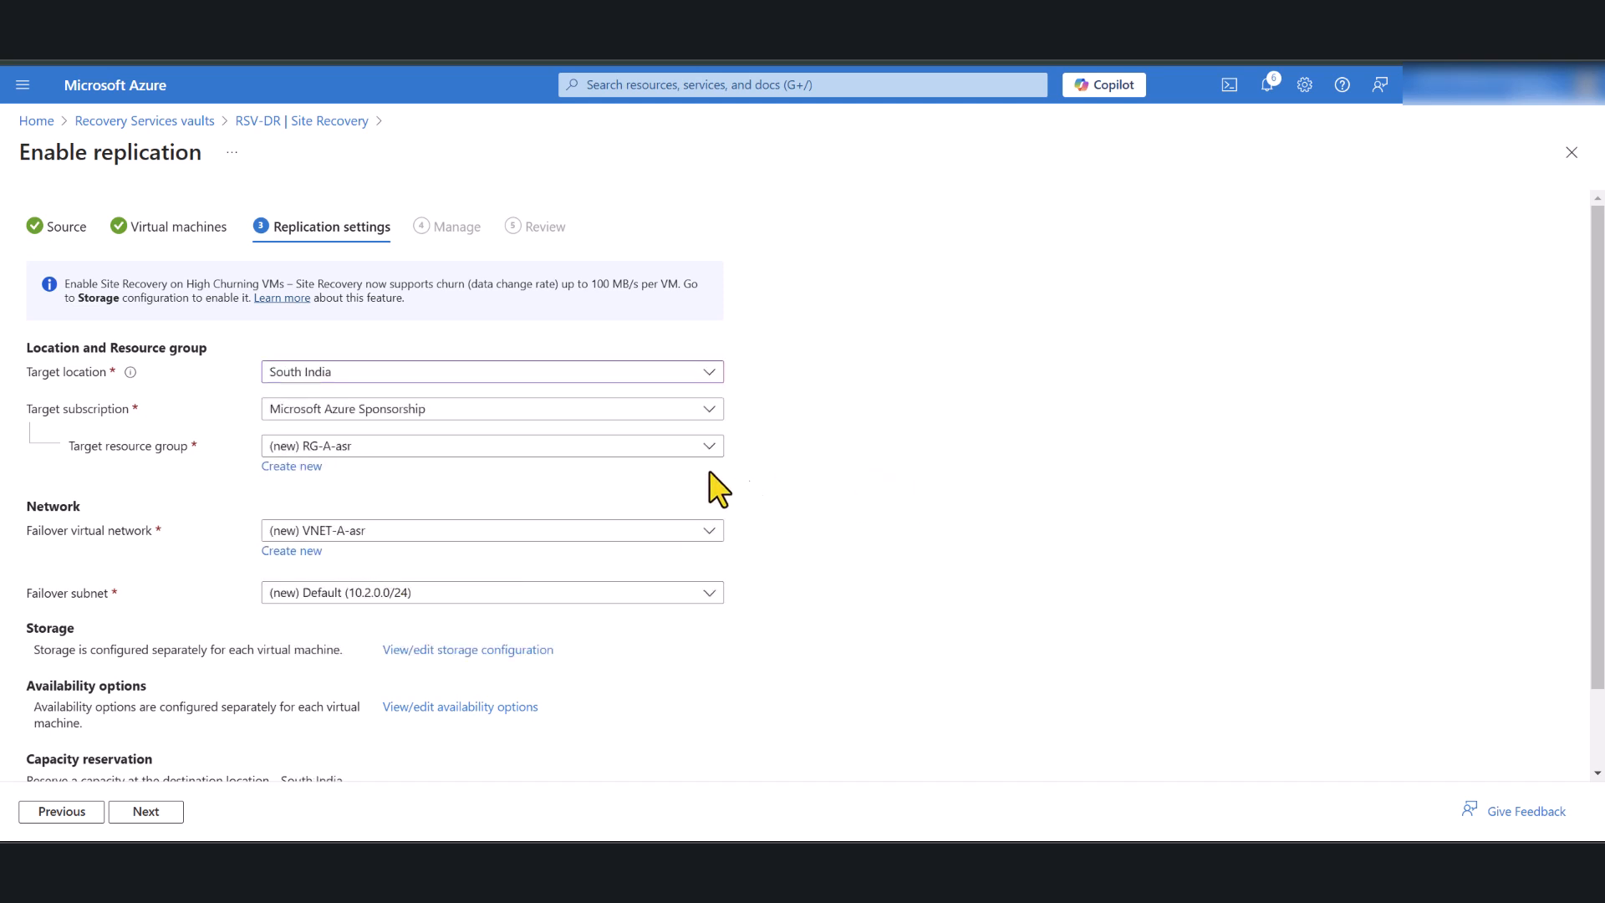
pyautogui.click(340, 448)
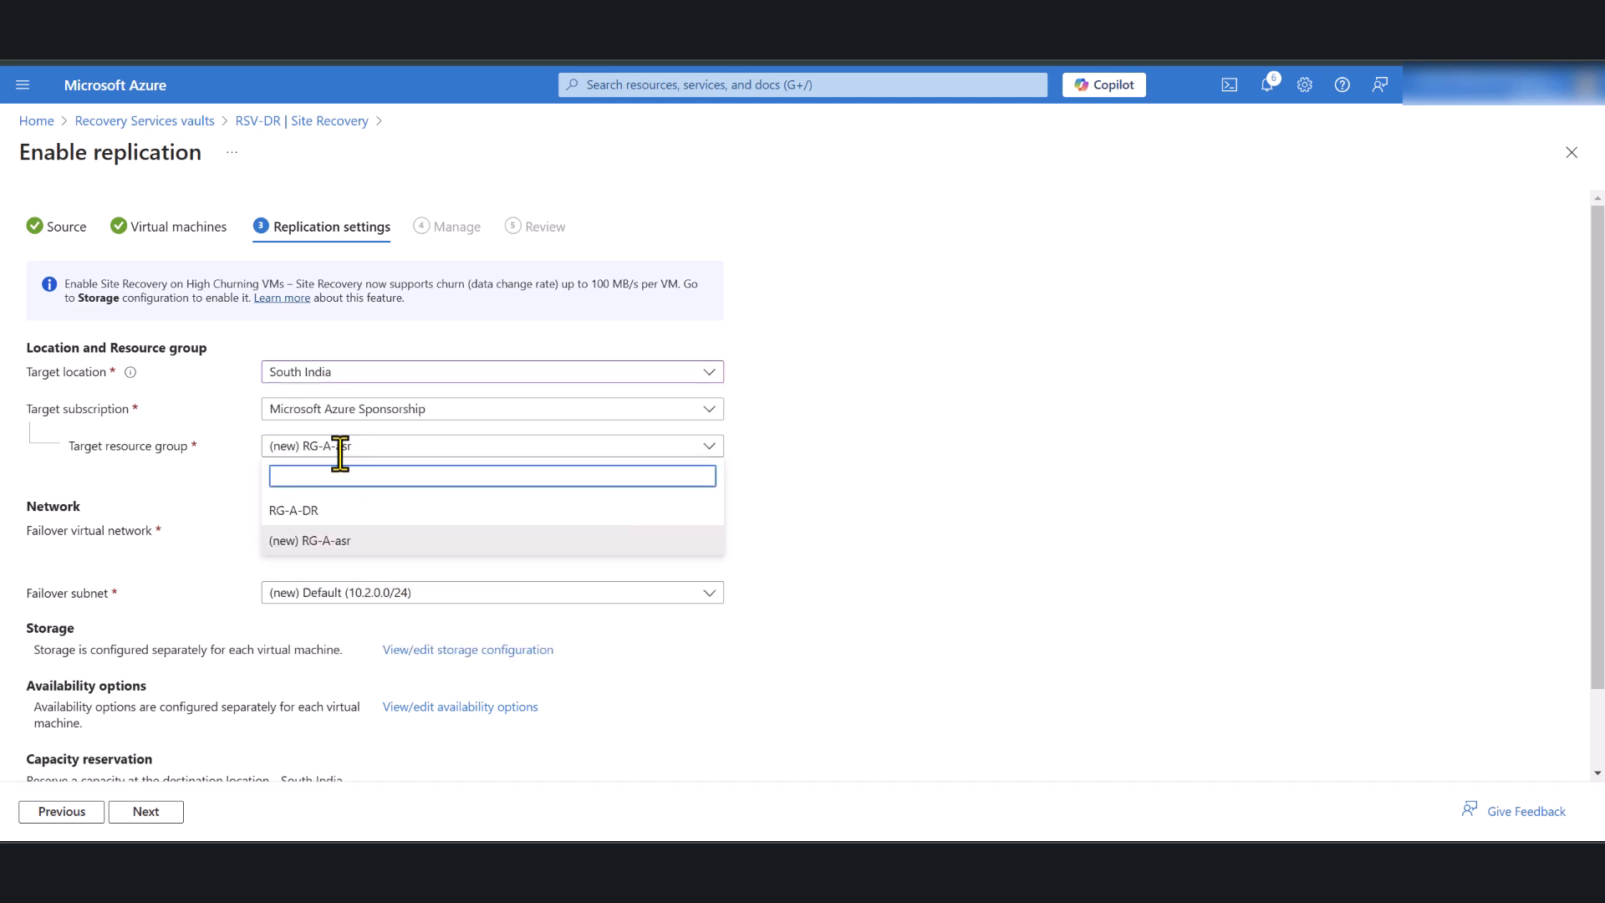
pyautogui.click(299, 517)
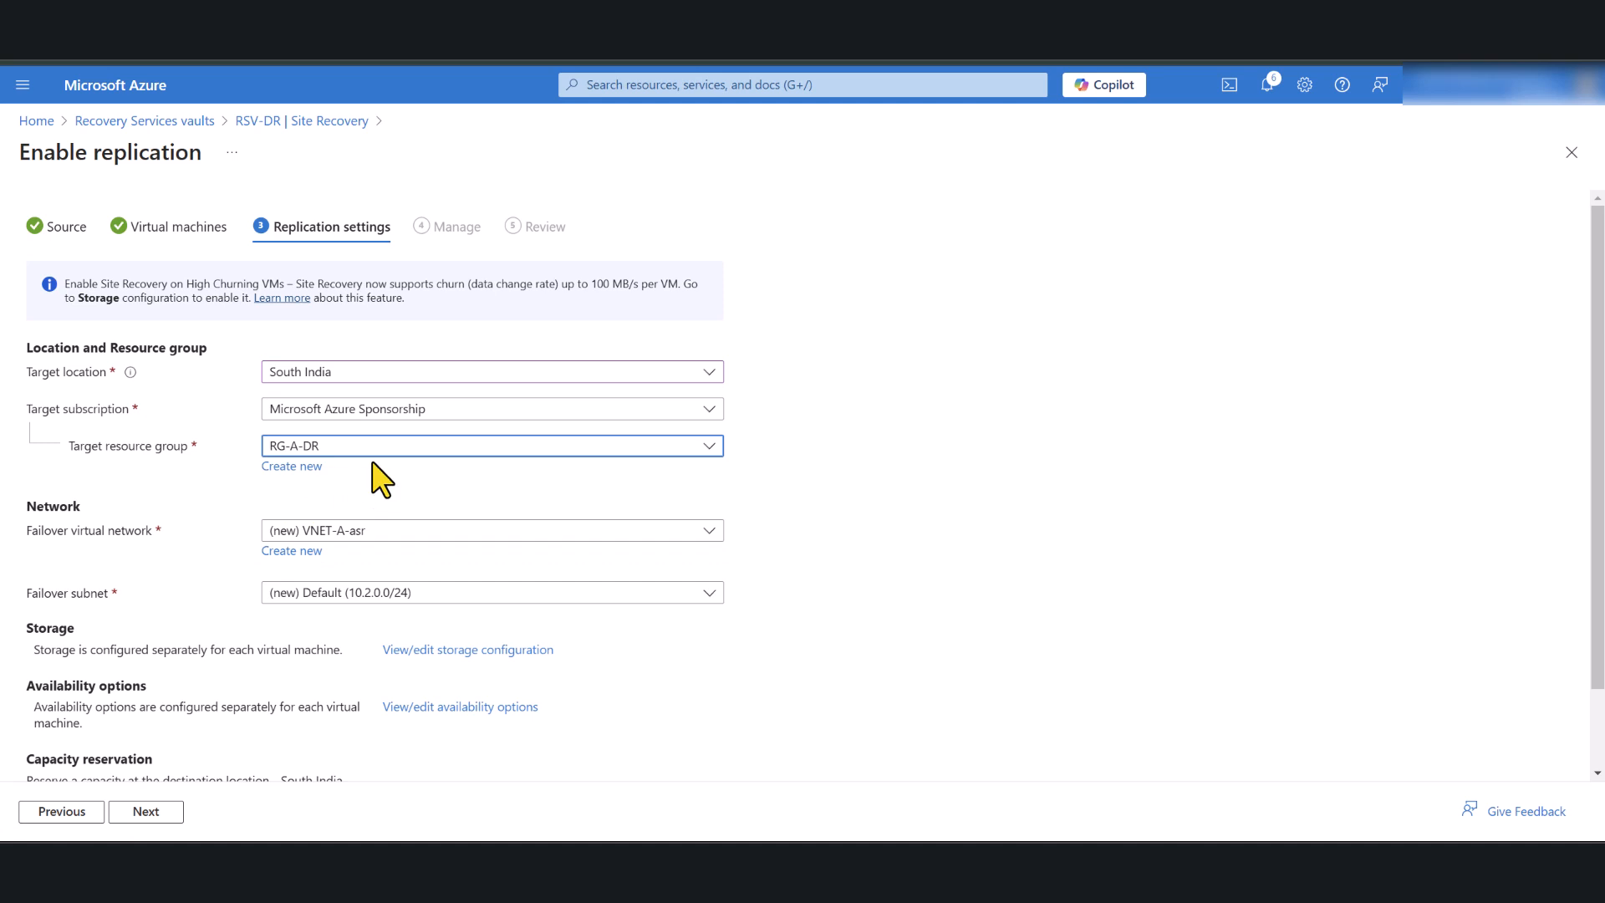
# Set the failover virtual network to VNET-A-DR and keep its default failover subnet.
pyautogui.click(365, 531)
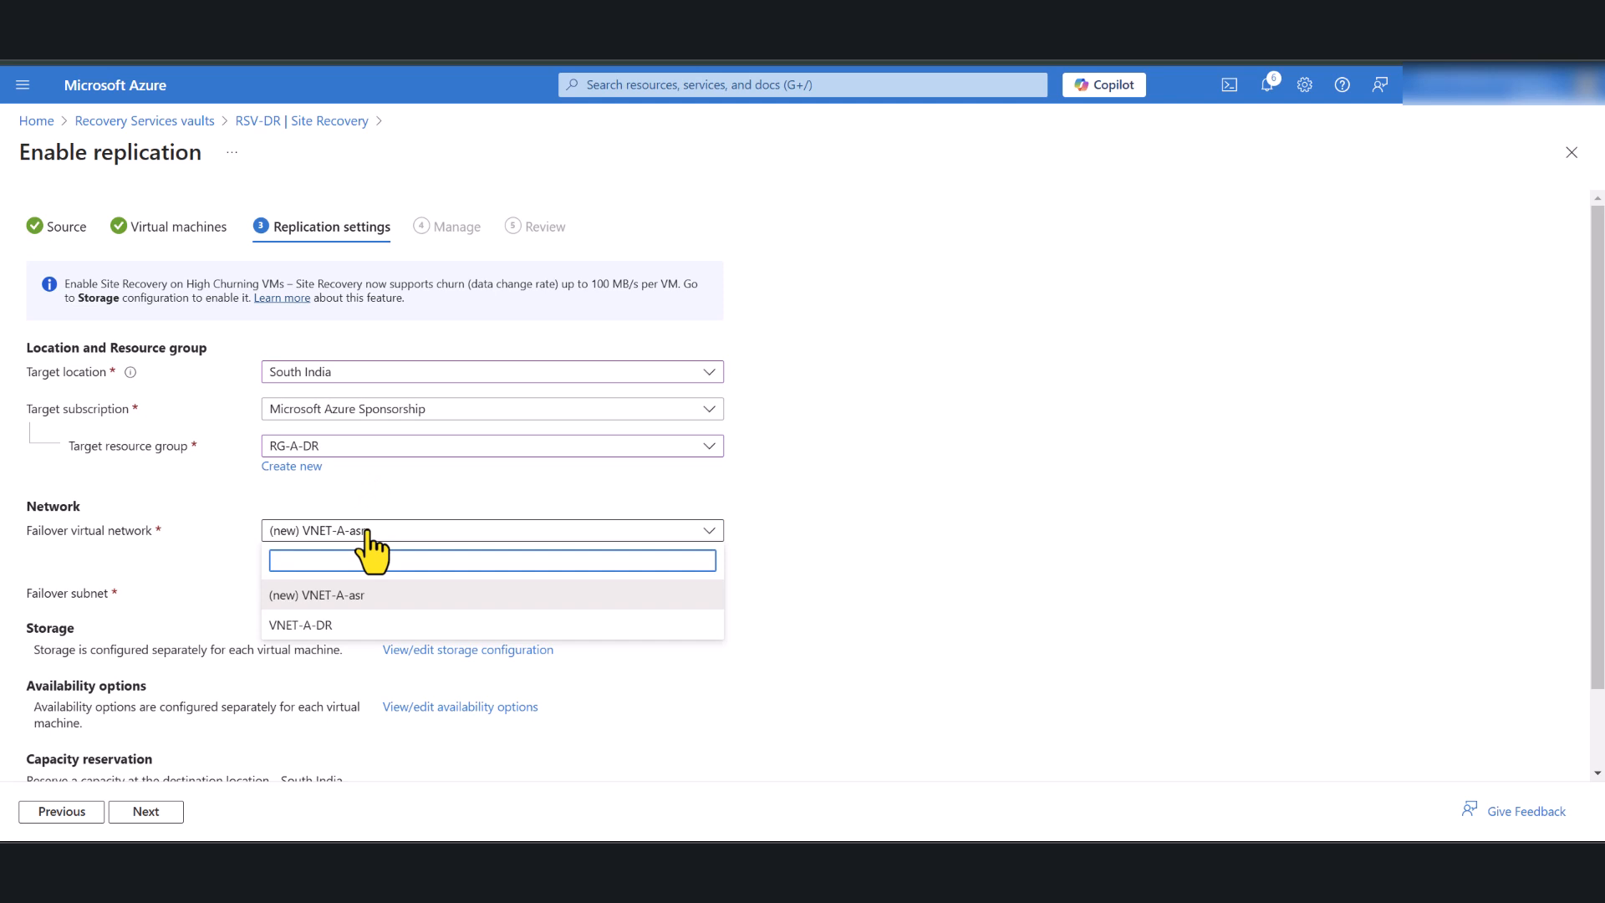
pyautogui.click(301, 625)
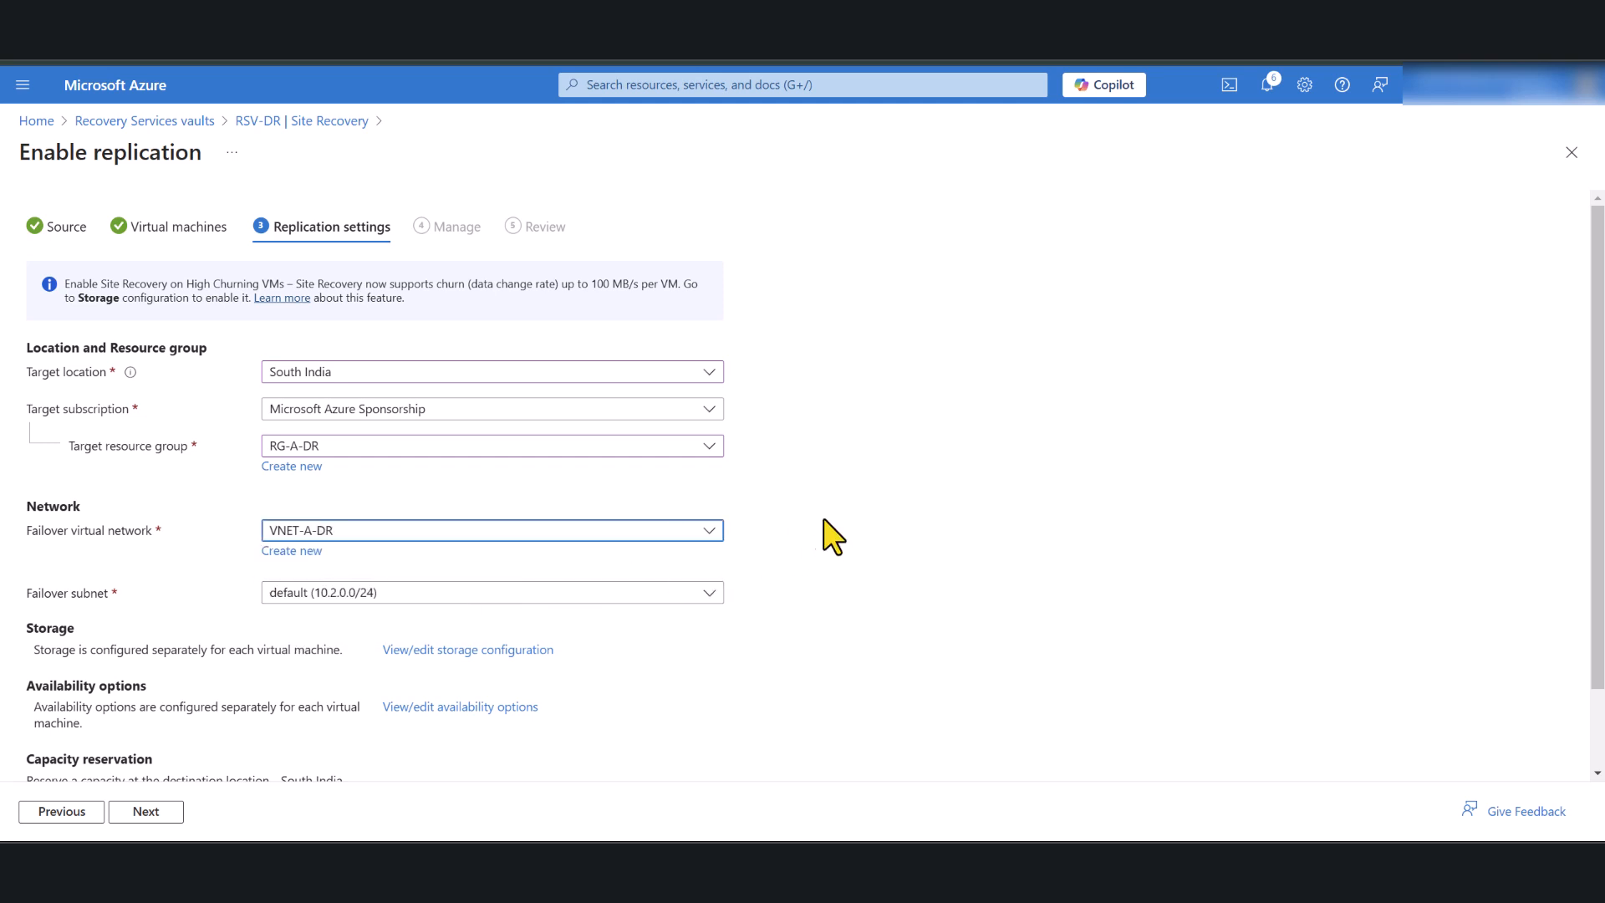
pyautogui.scroll(-1, 824, 522)
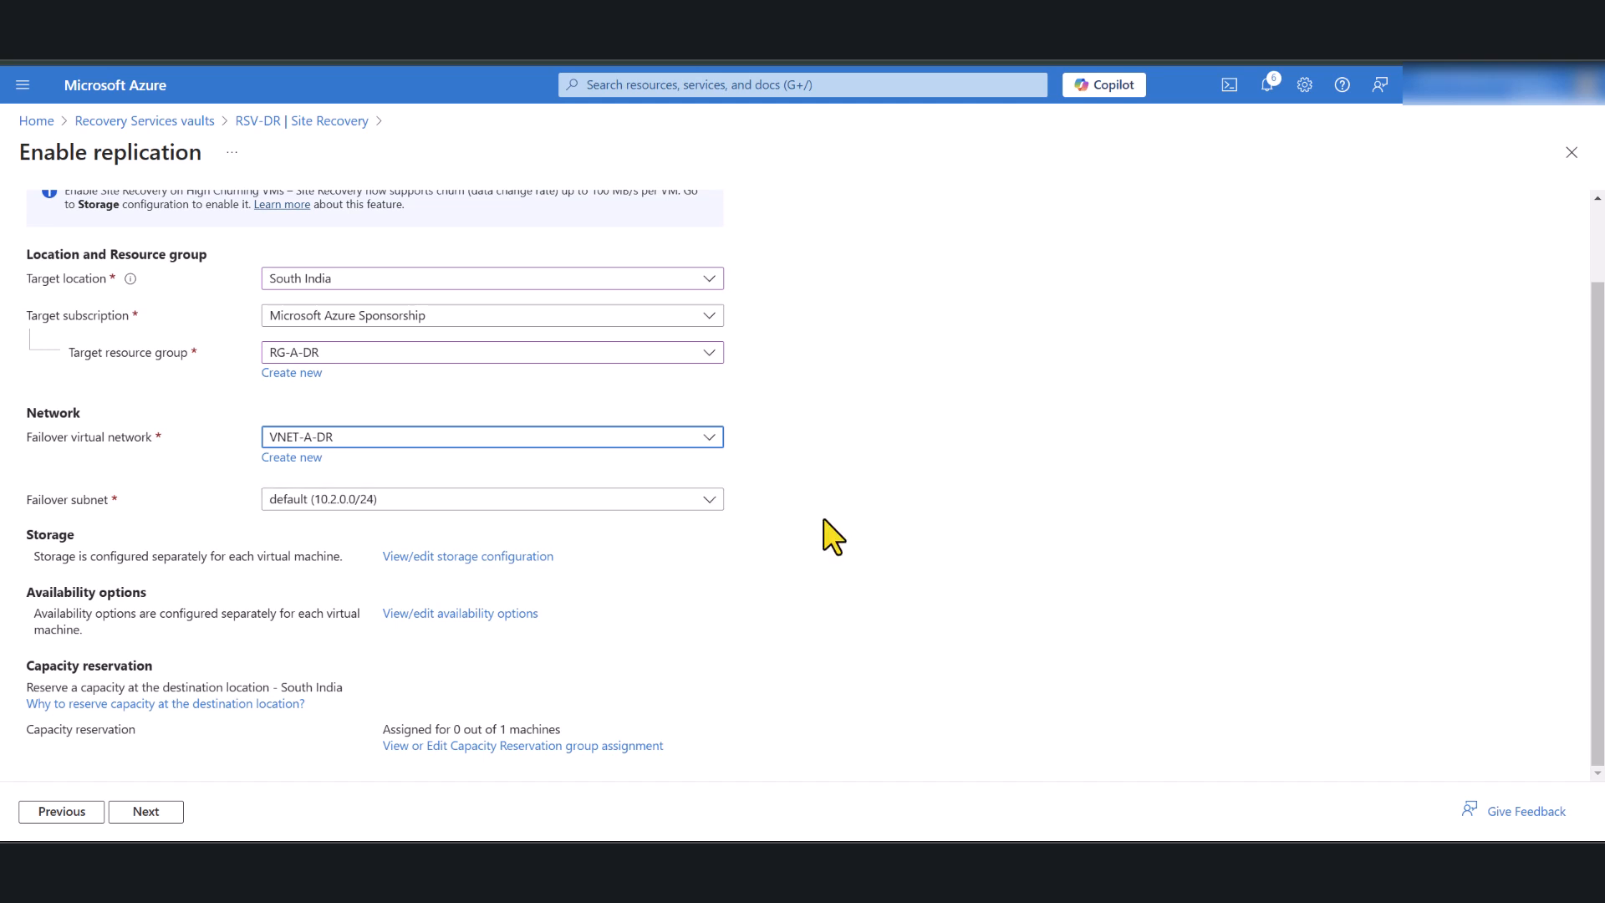
pyautogui.click(363, 499)
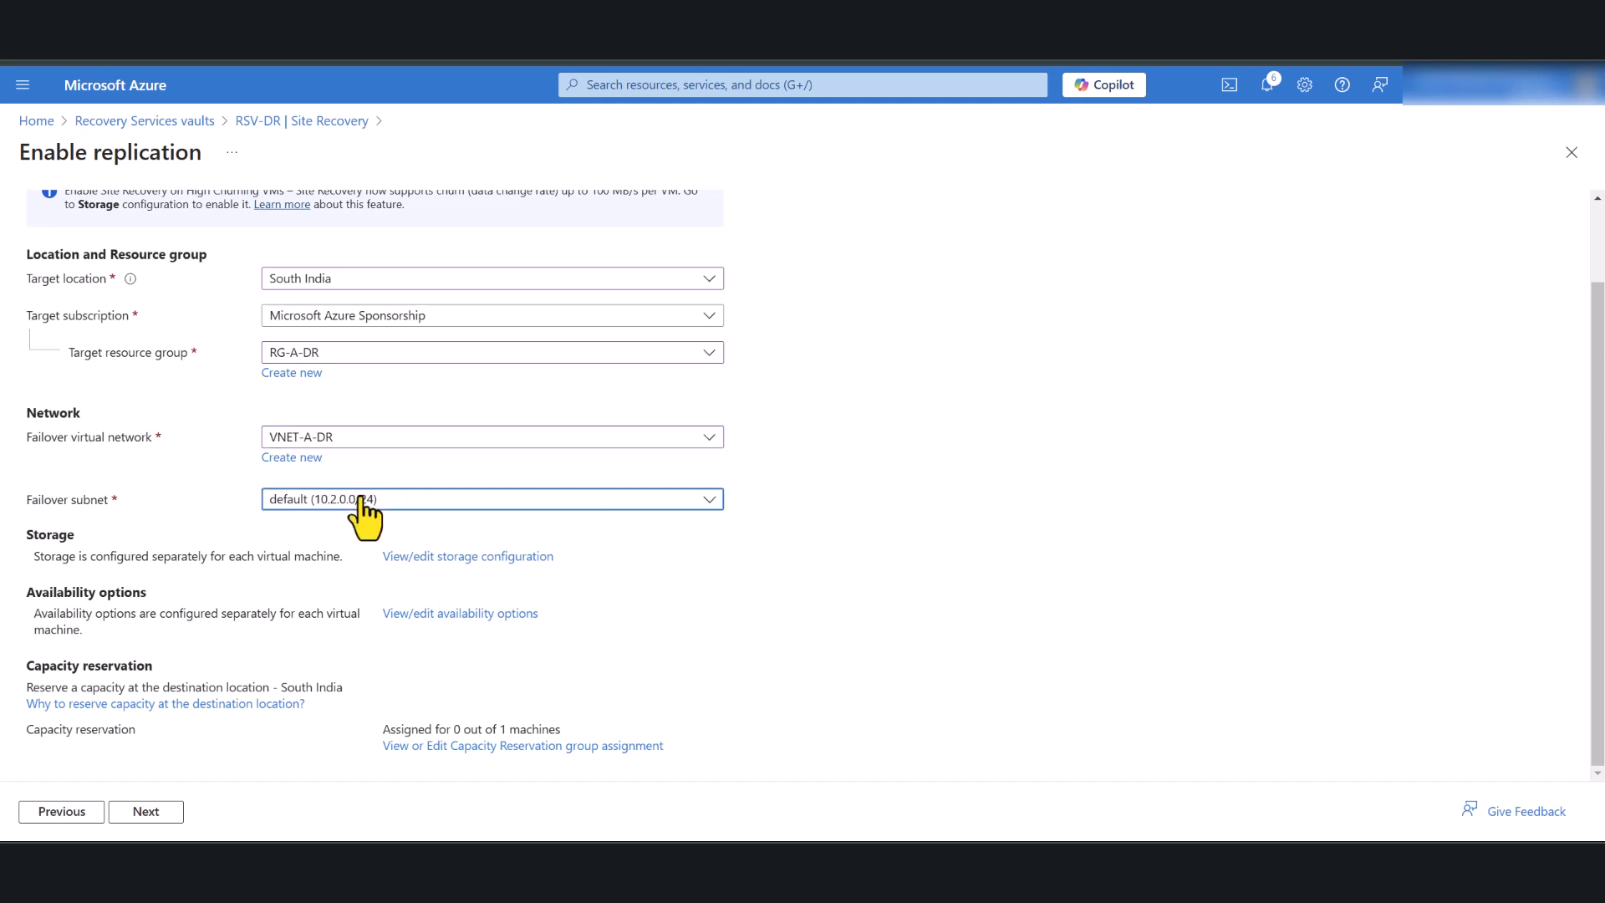
pyautogui.click(823, 518)
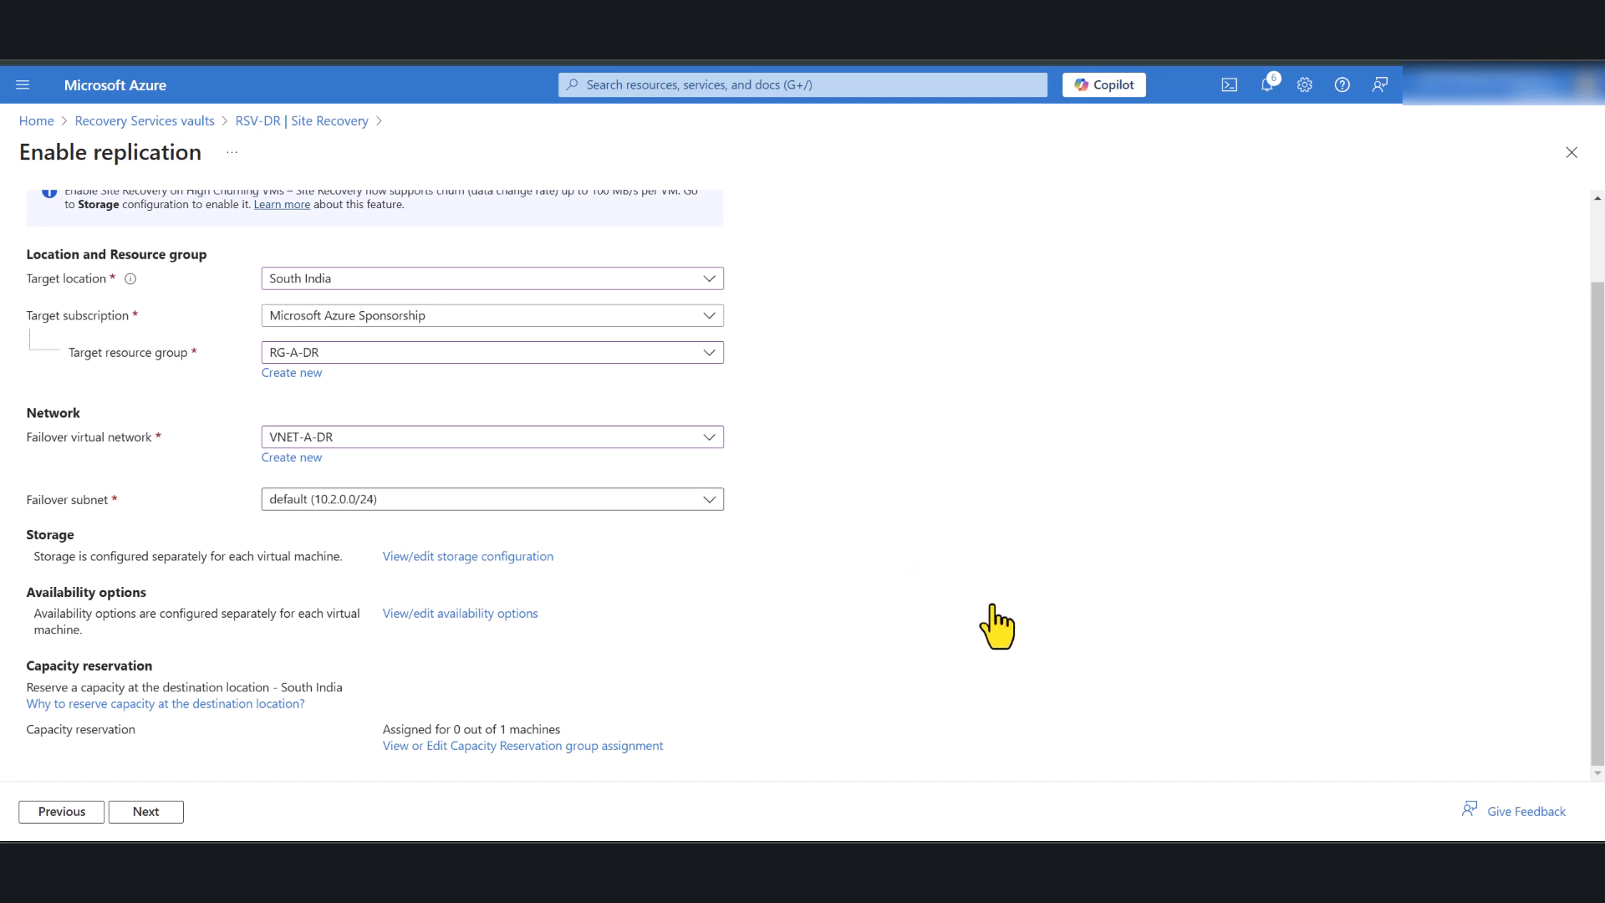
# In the storage configuration, set VM-A's replica managed disk to Standard HDD, keep Normal Churn, and confirm the selection.
pyautogui.scroll(2, 999, 625)
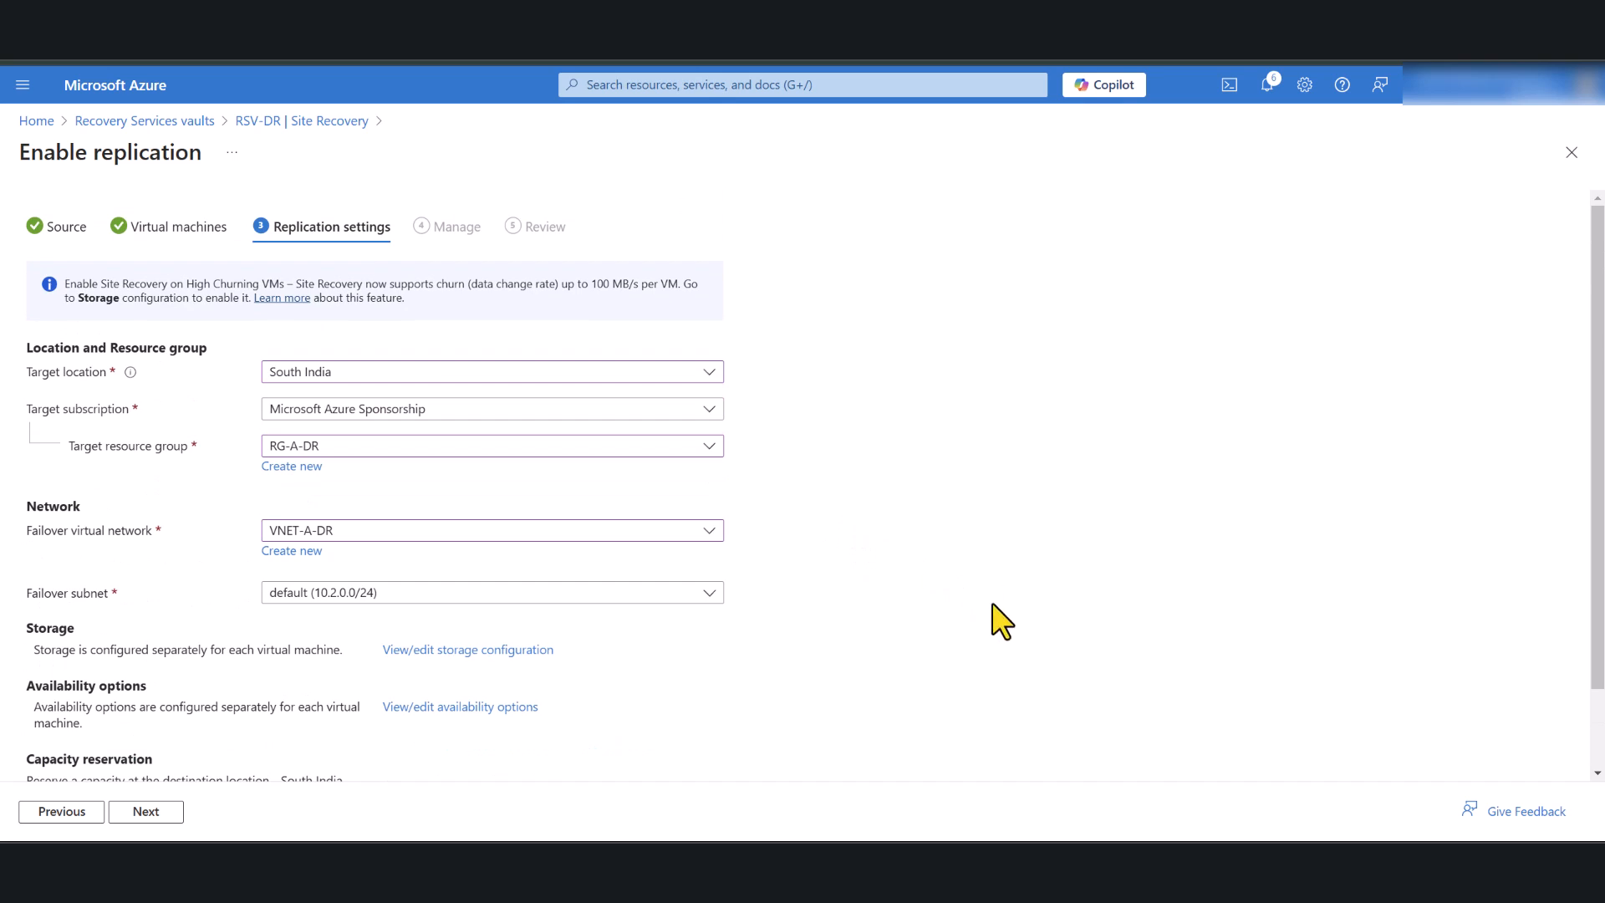
pyautogui.click(457, 651)
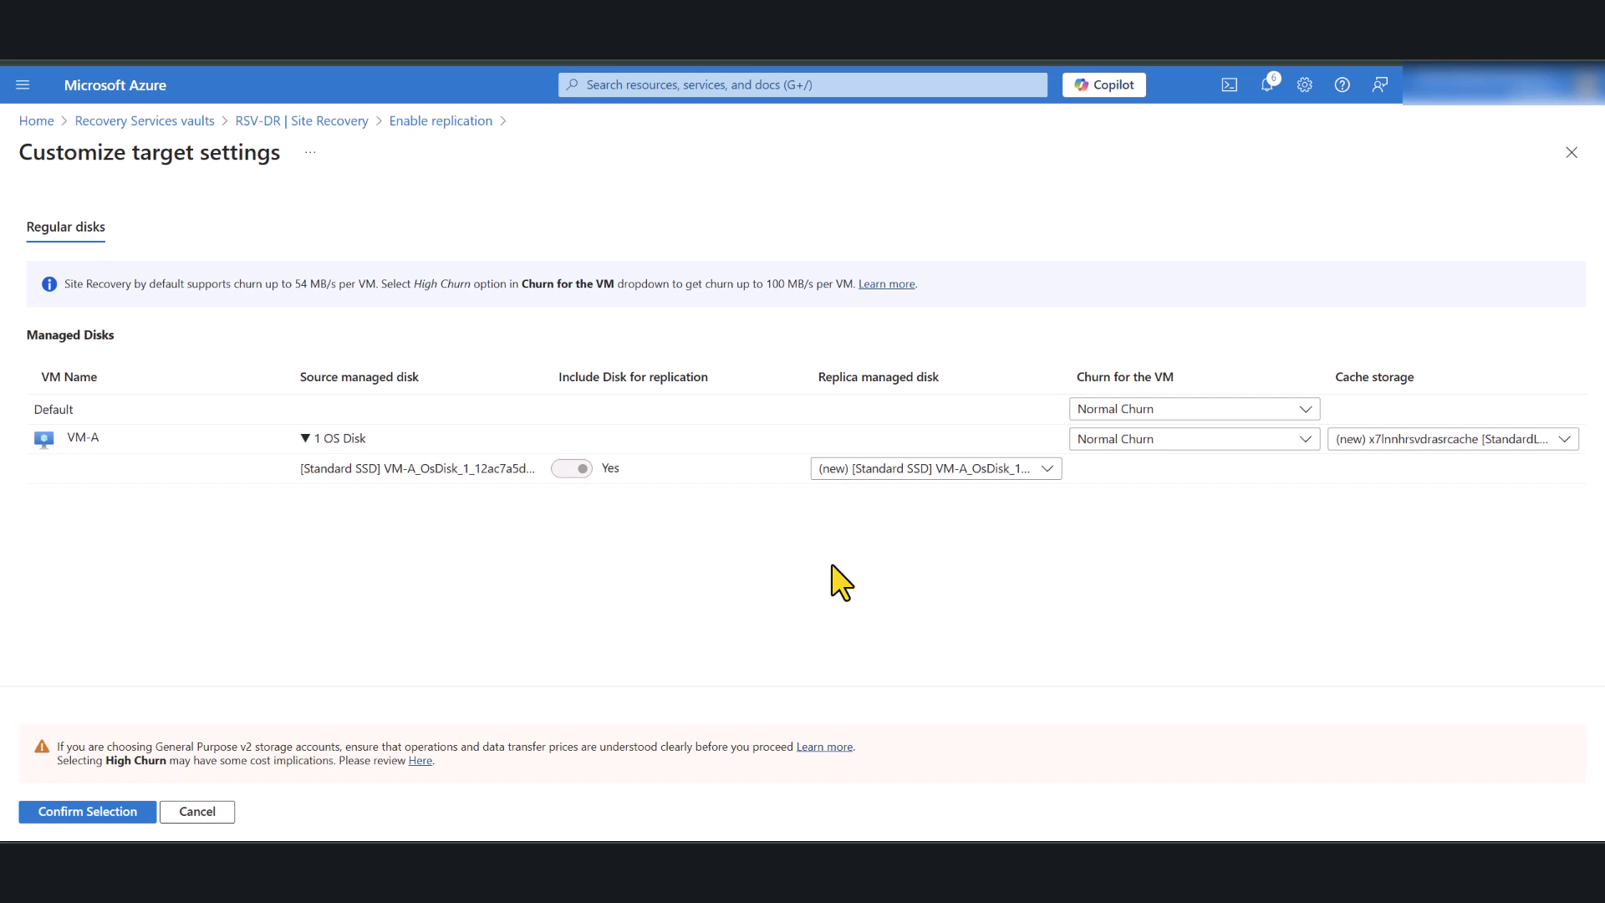
pyautogui.click(1046, 470)
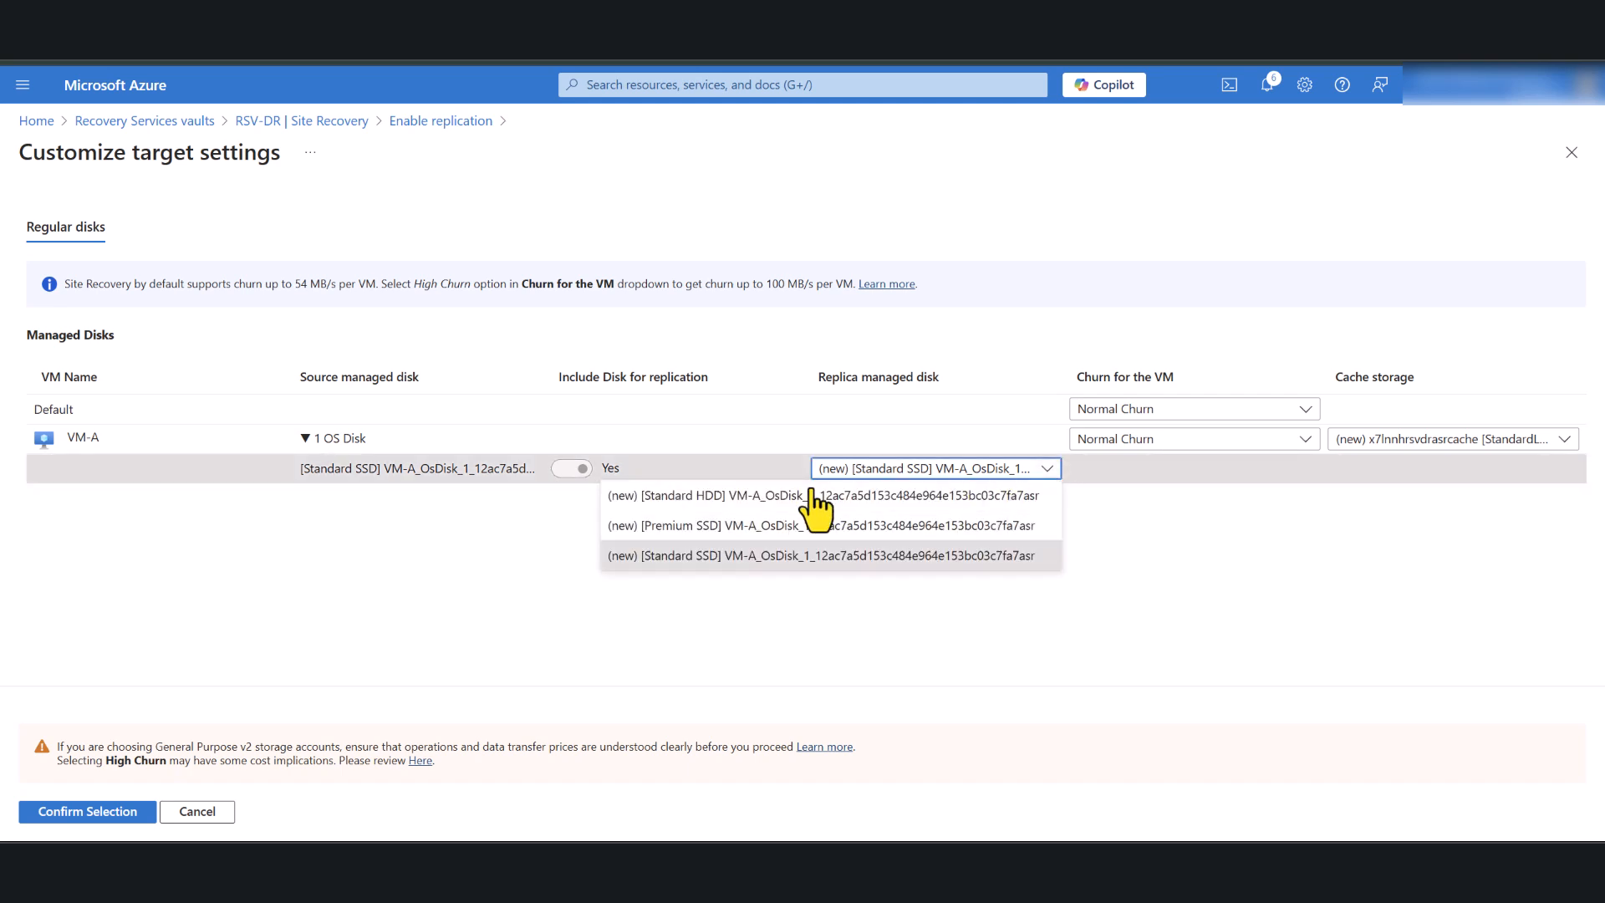
pyautogui.click(674, 498)
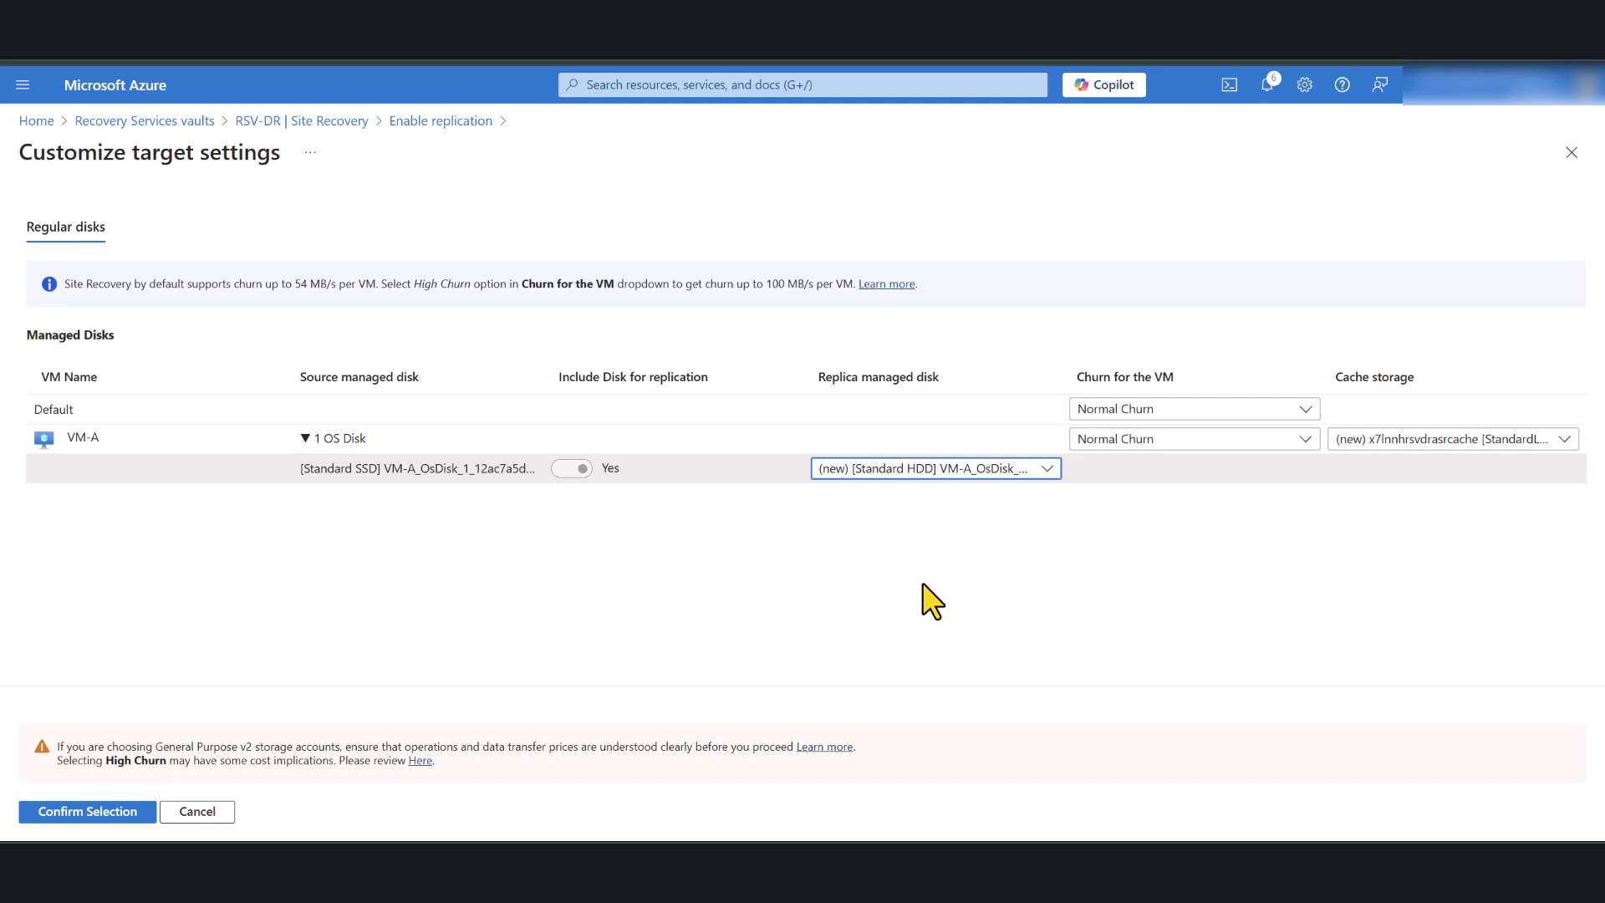
pyautogui.click(1198, 411)
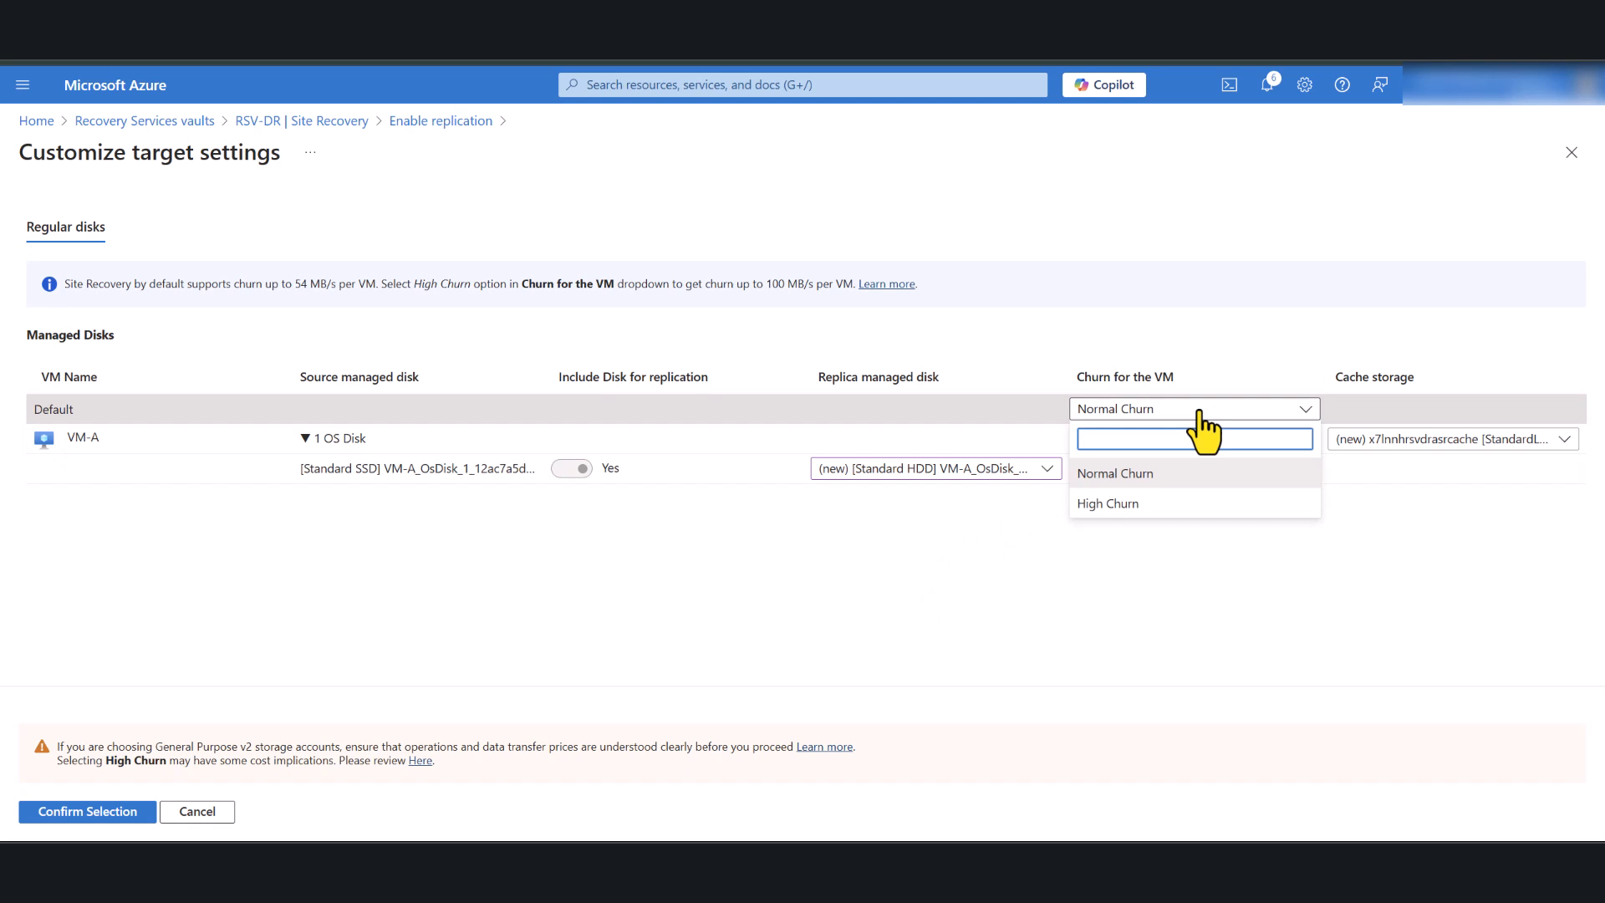
pyautogui.click(1358, 543)
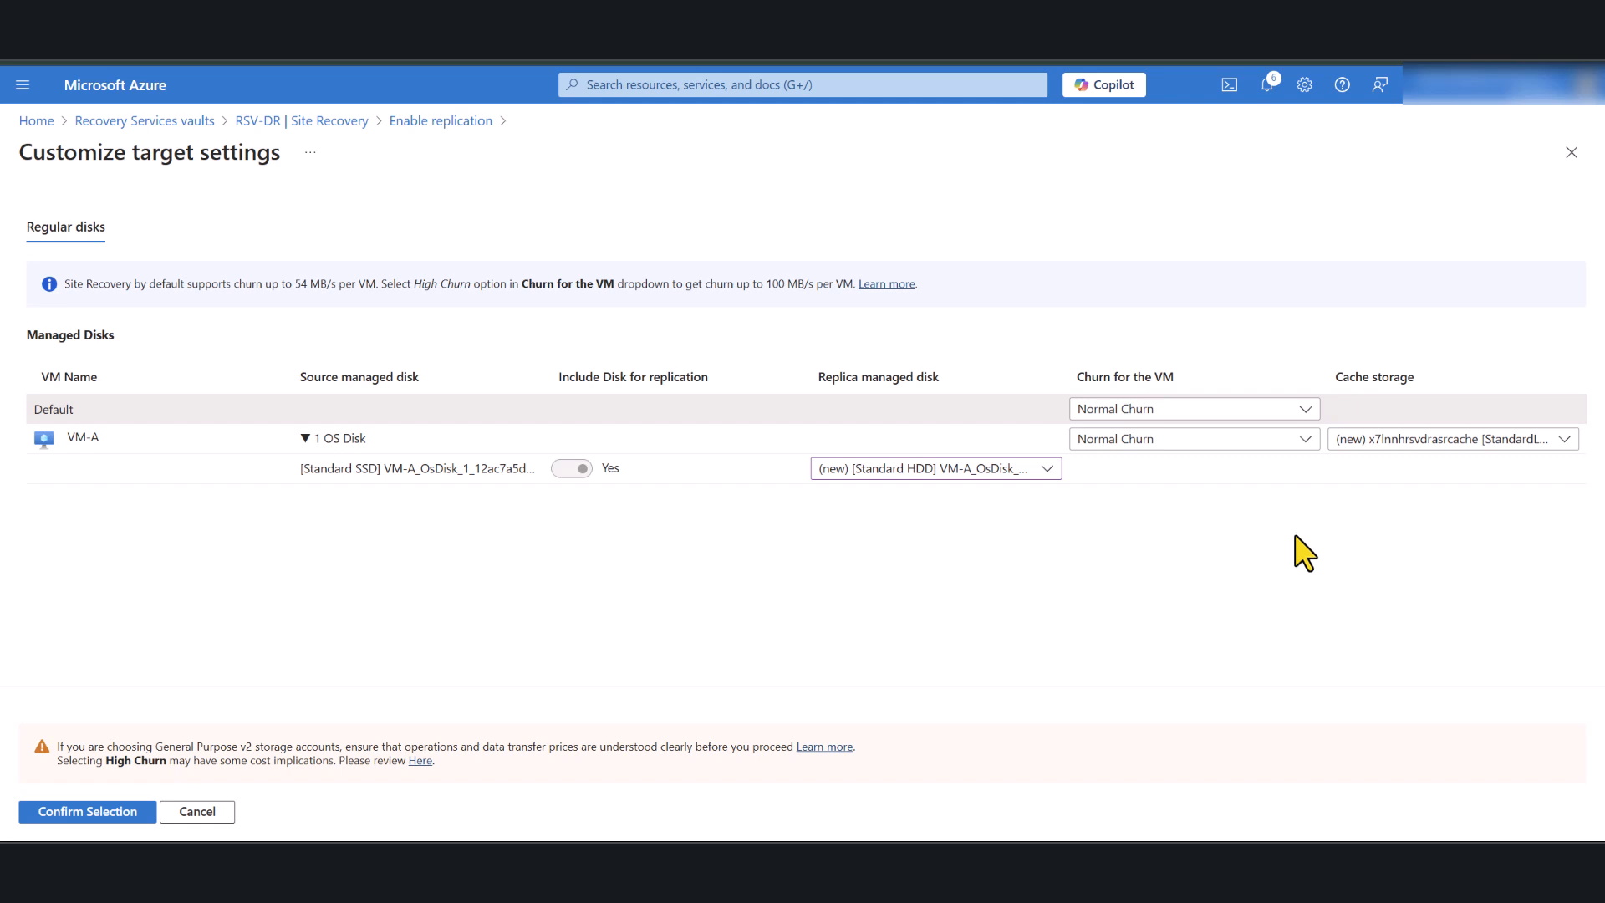
pyautogui.click(102, 815)
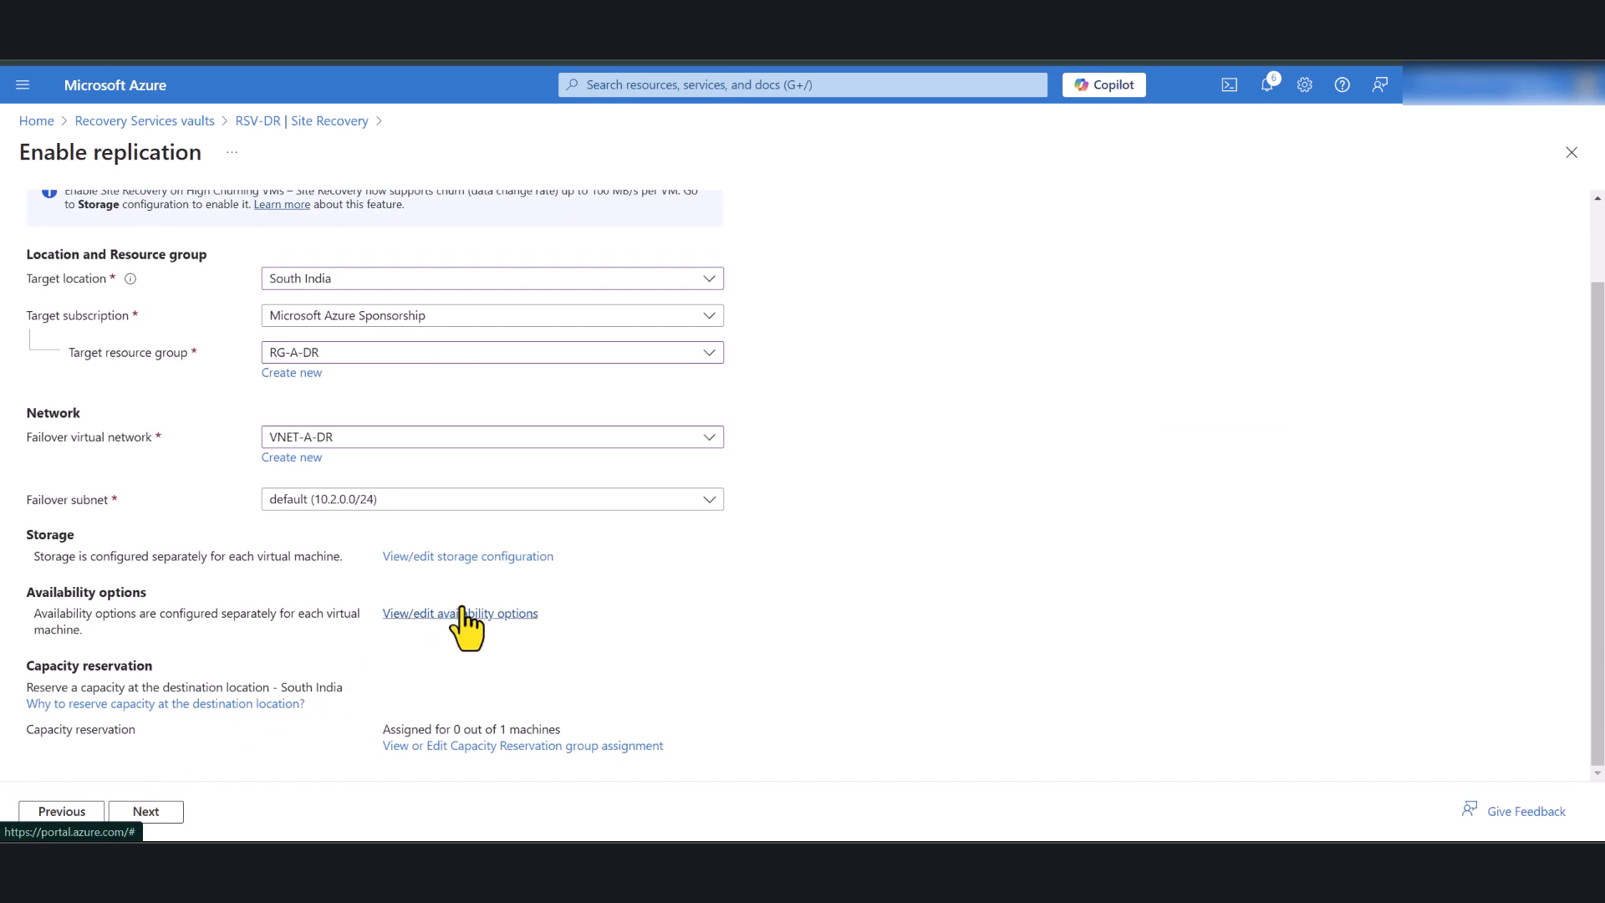
# Check VM-A's availability options without changing them, and proceed to the replication policy and extension settings.
pyautogui.click(461, 614)
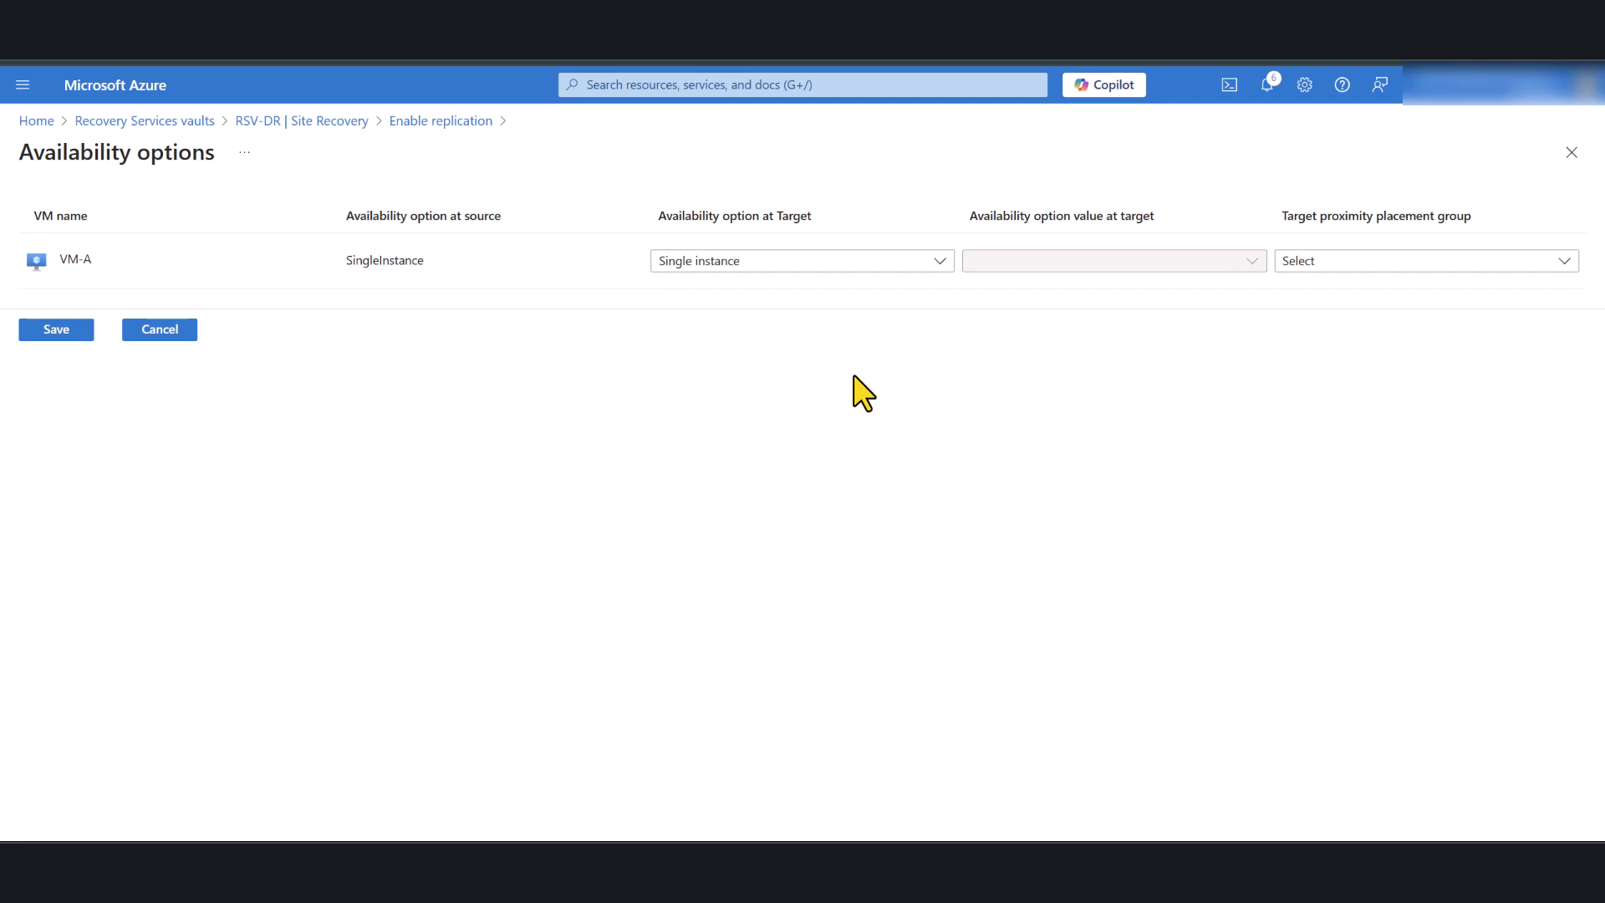
pyautogui.click(179, 331)
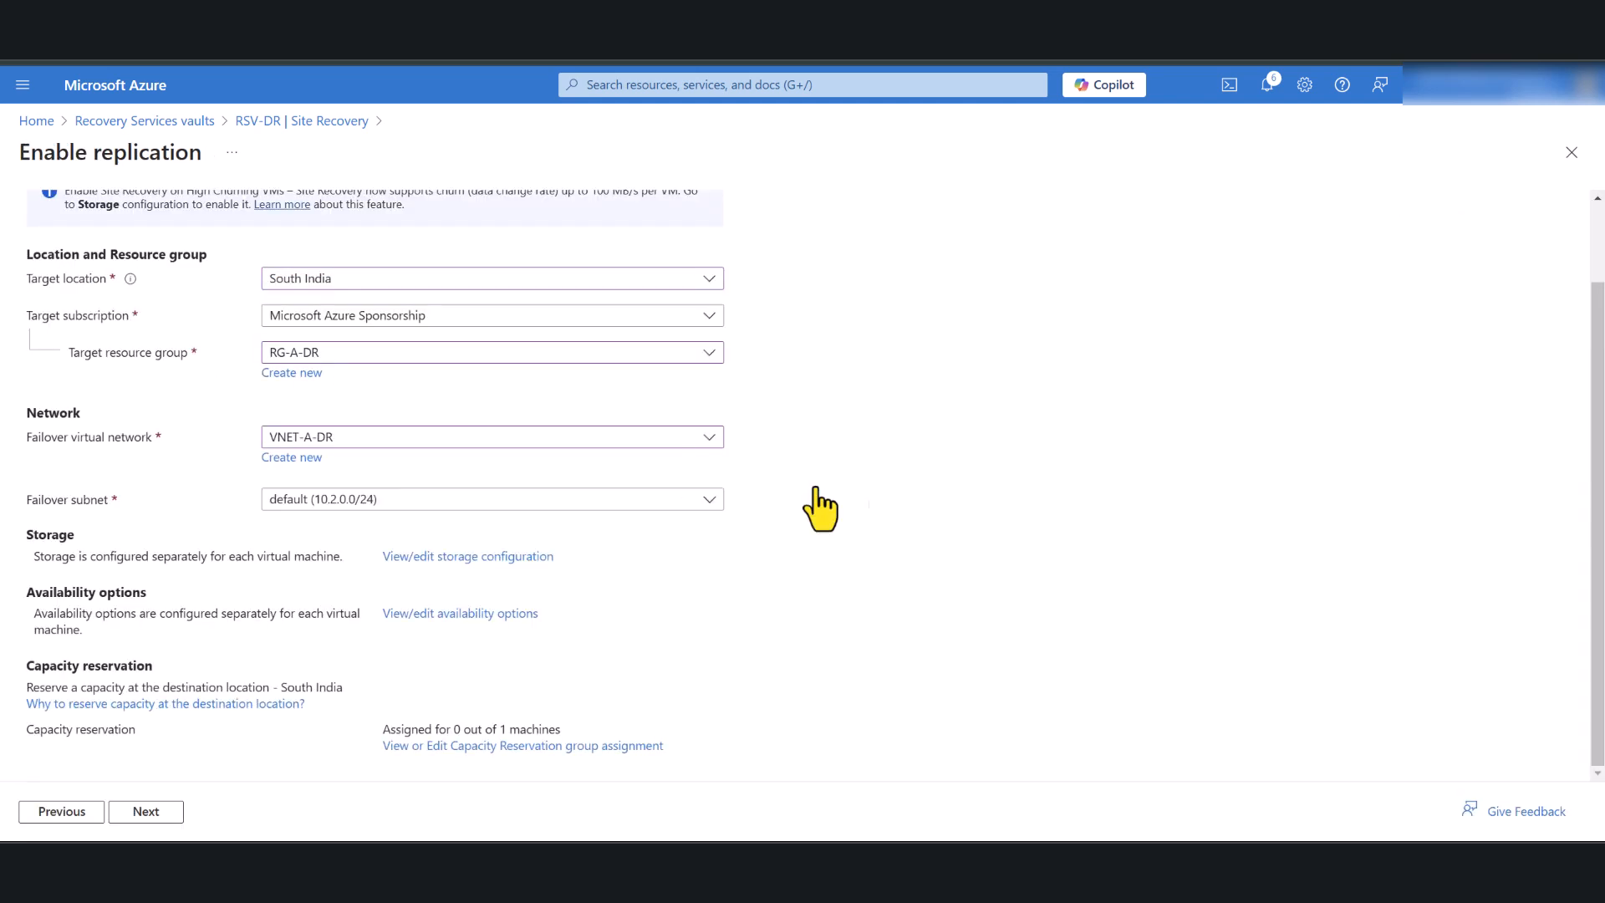
pyautogui.click(152, 815)
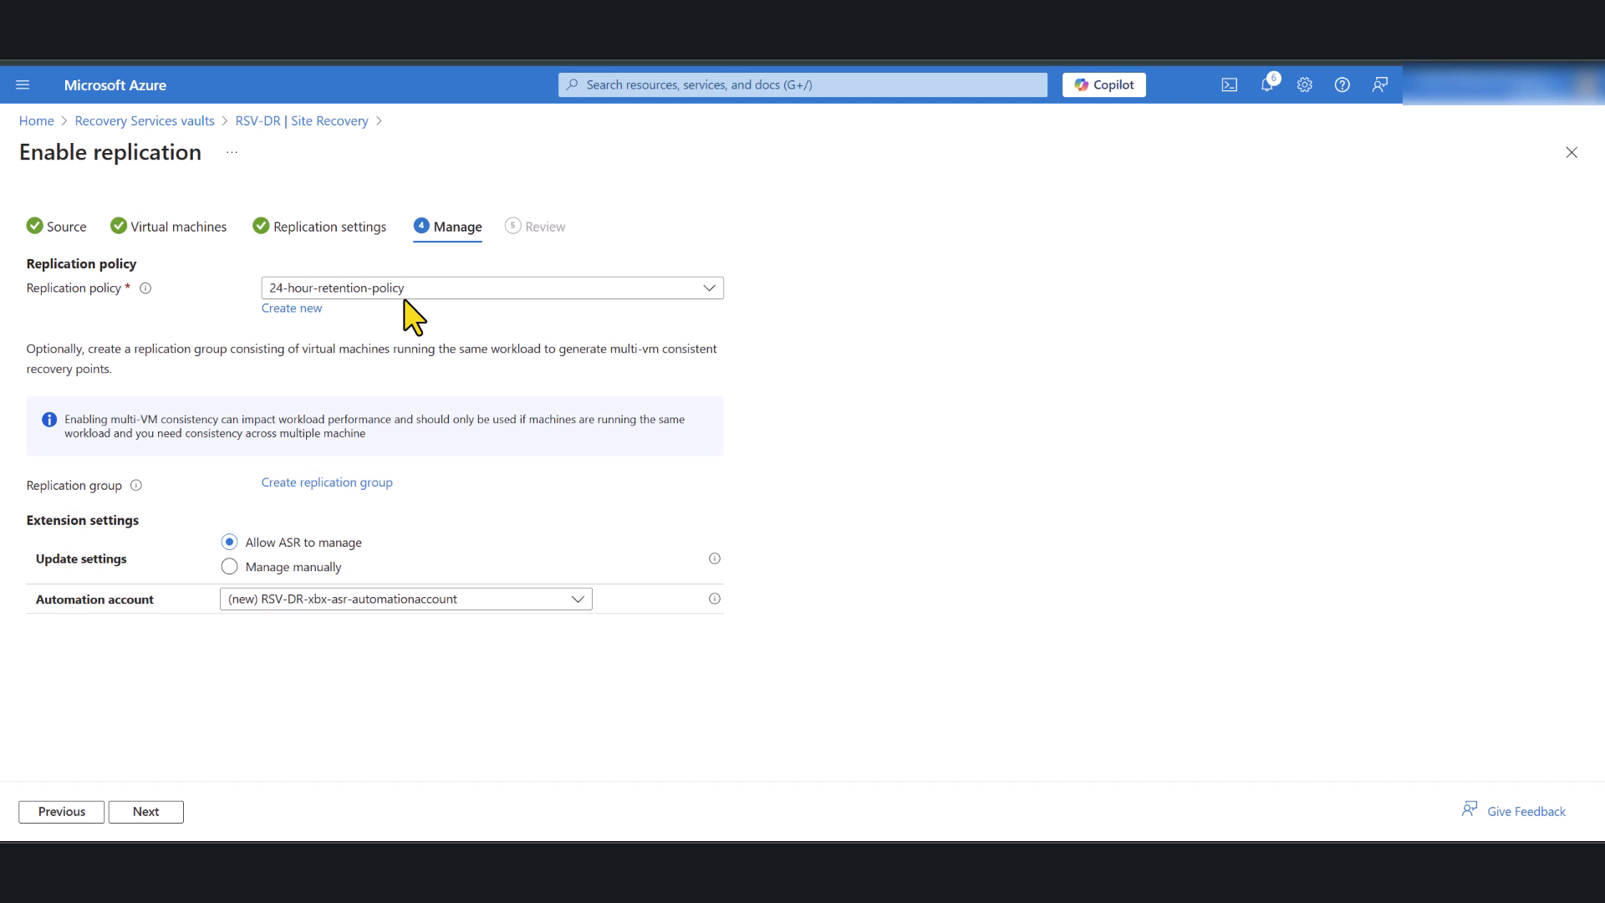
# Start a new replication policy named dr-policy1 with a retention period of 7 days.
pyautogui.click(275, 309)
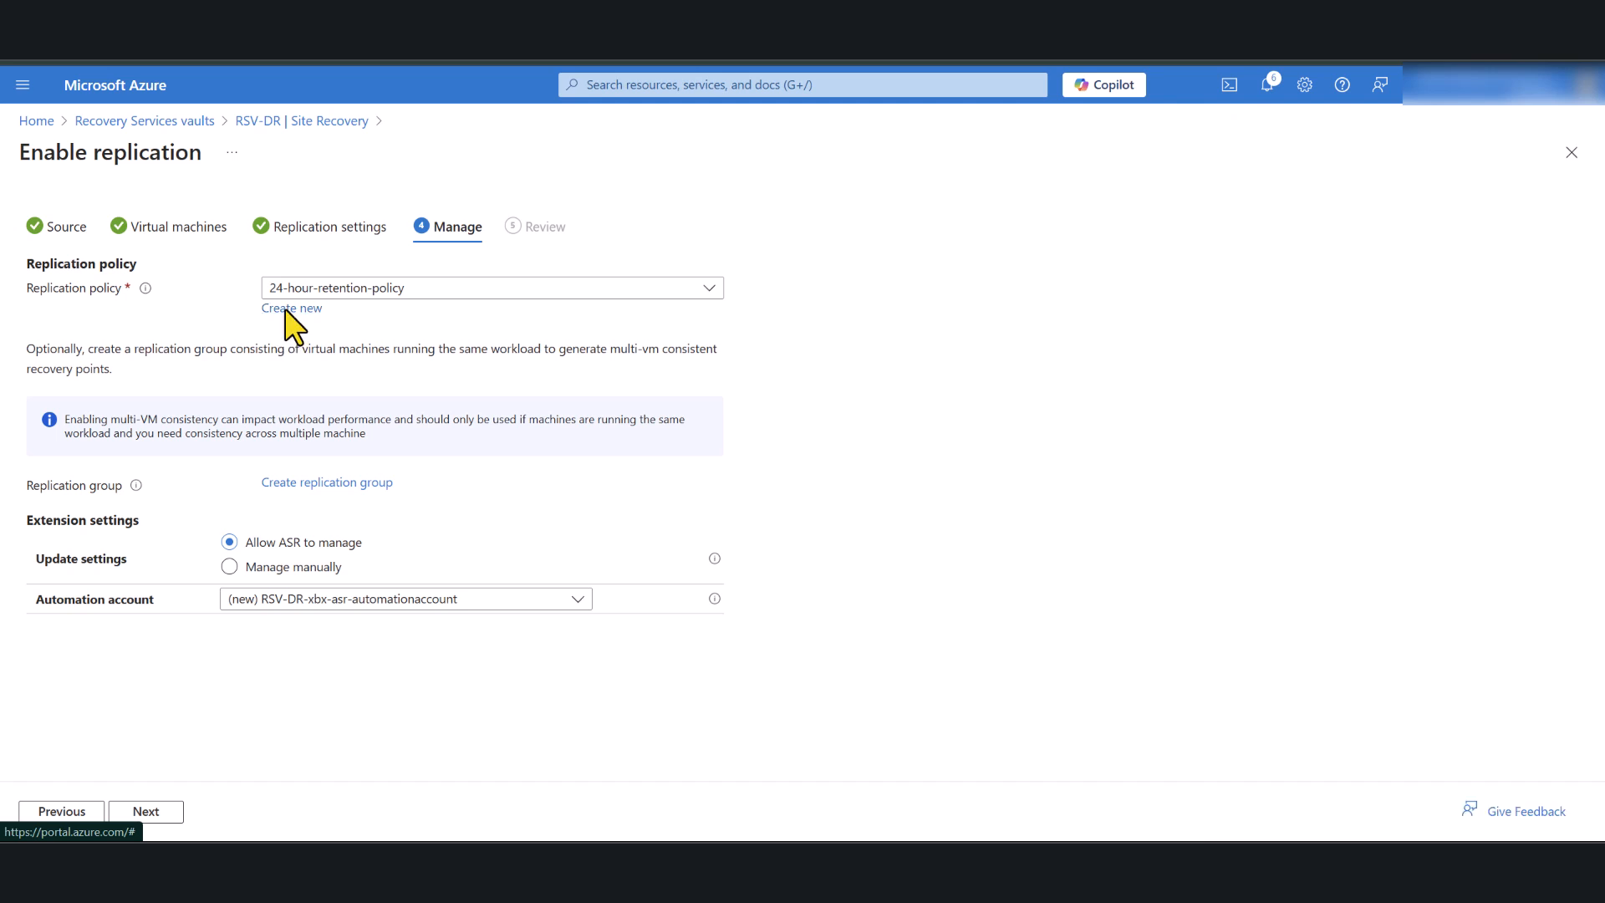
pyautogui.click(282, 311)
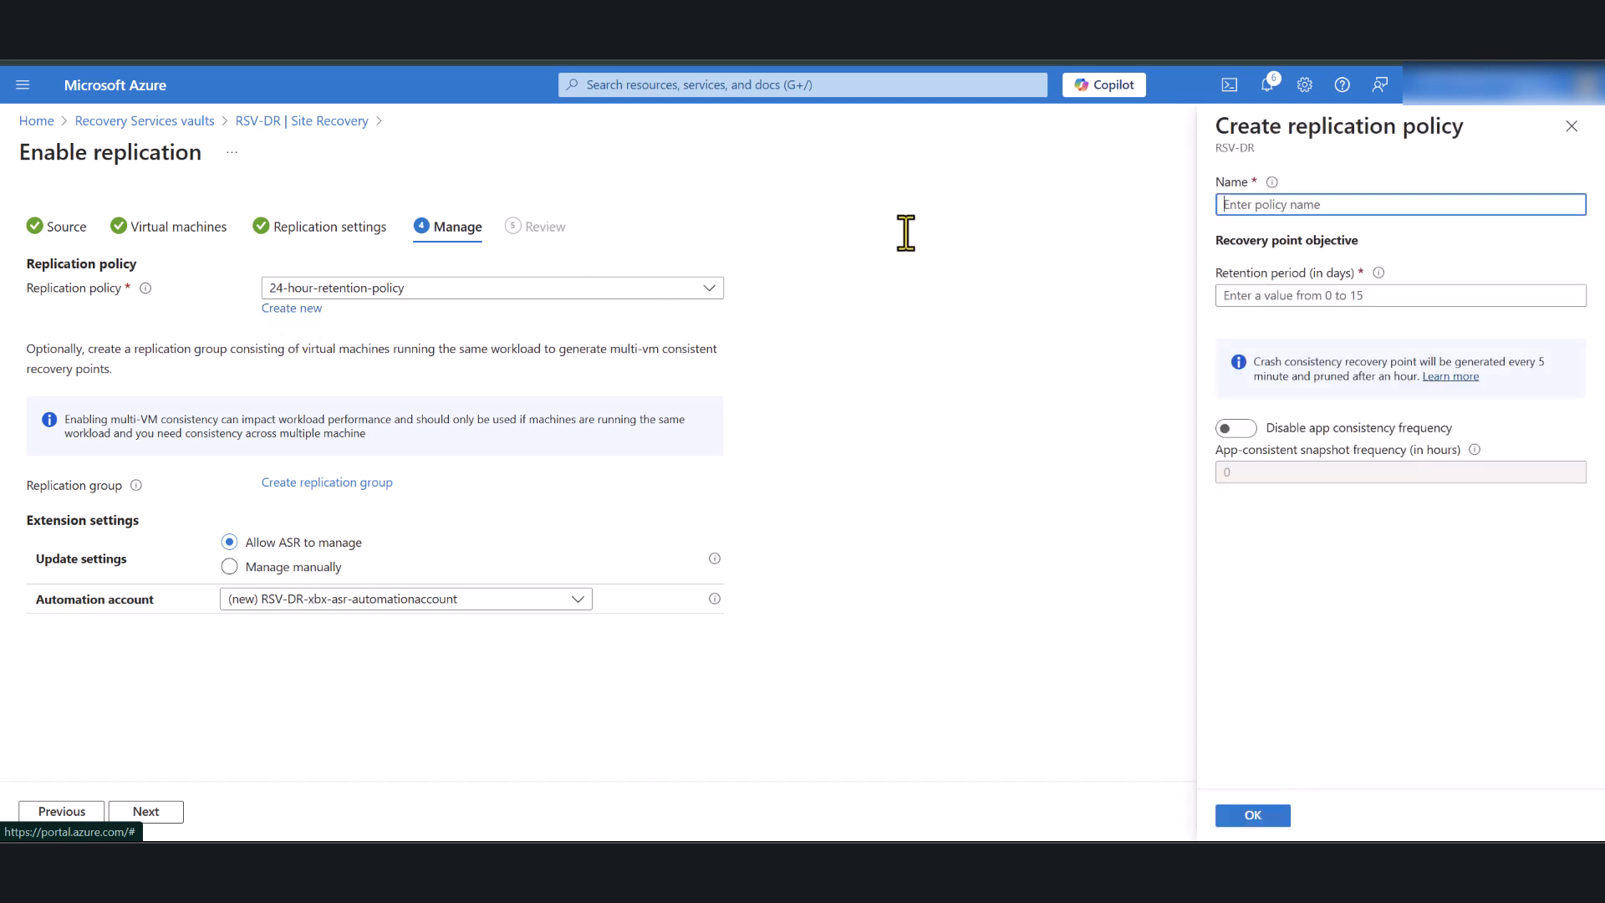
pyautogui.click(1263, 204)
pyautogui.write('d')
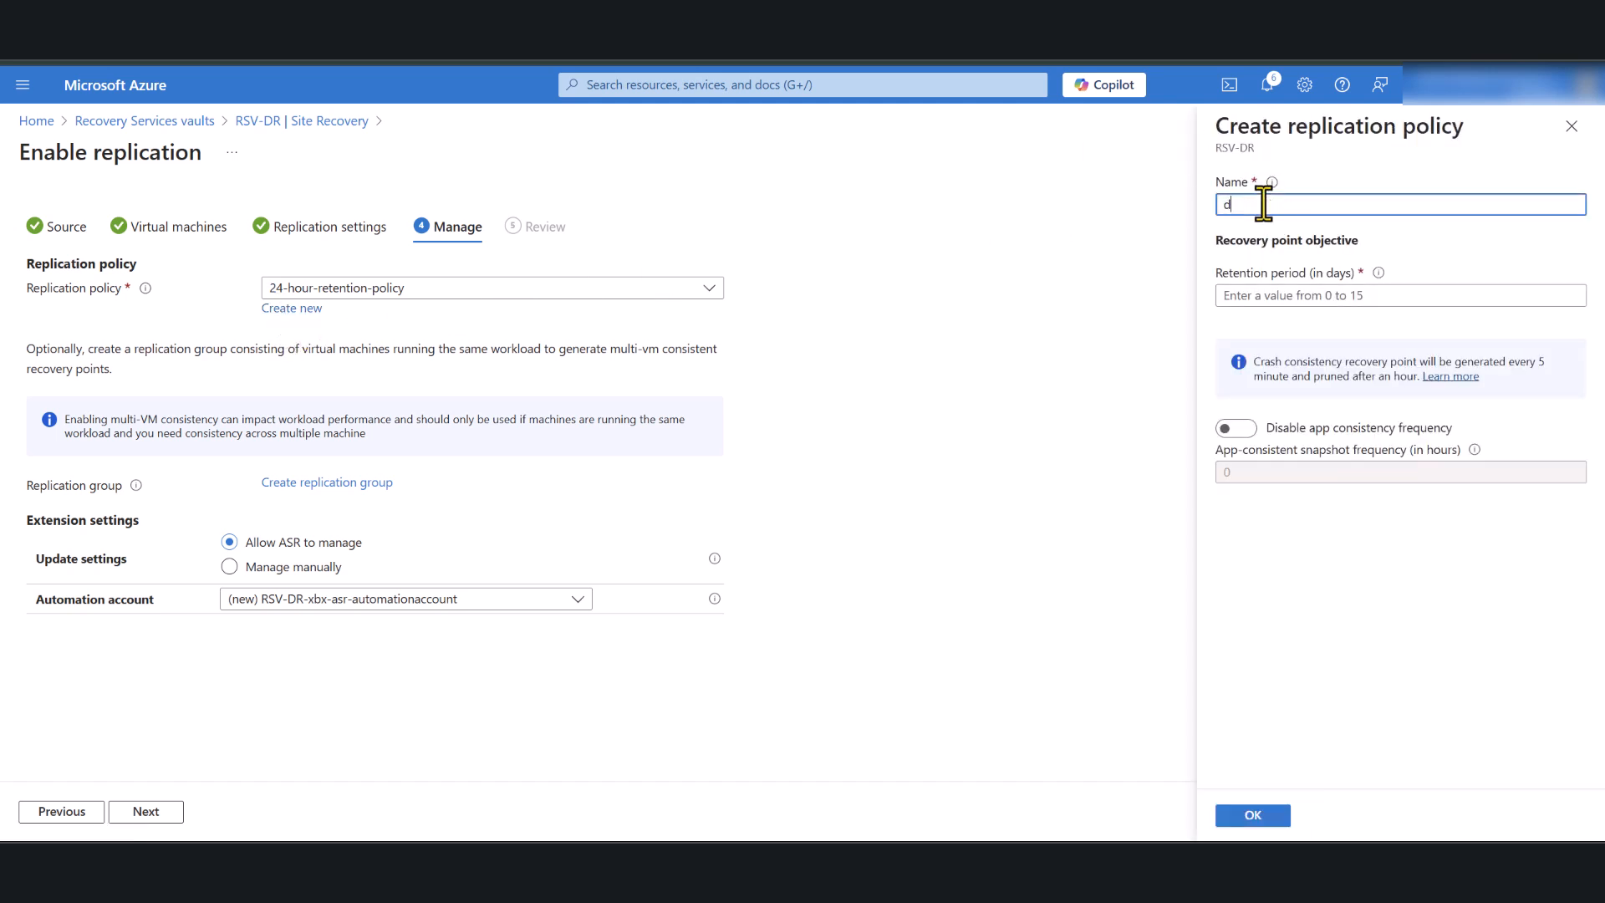
pyautogui.write('r-policy1')
pyautogui.click(1280, 302)
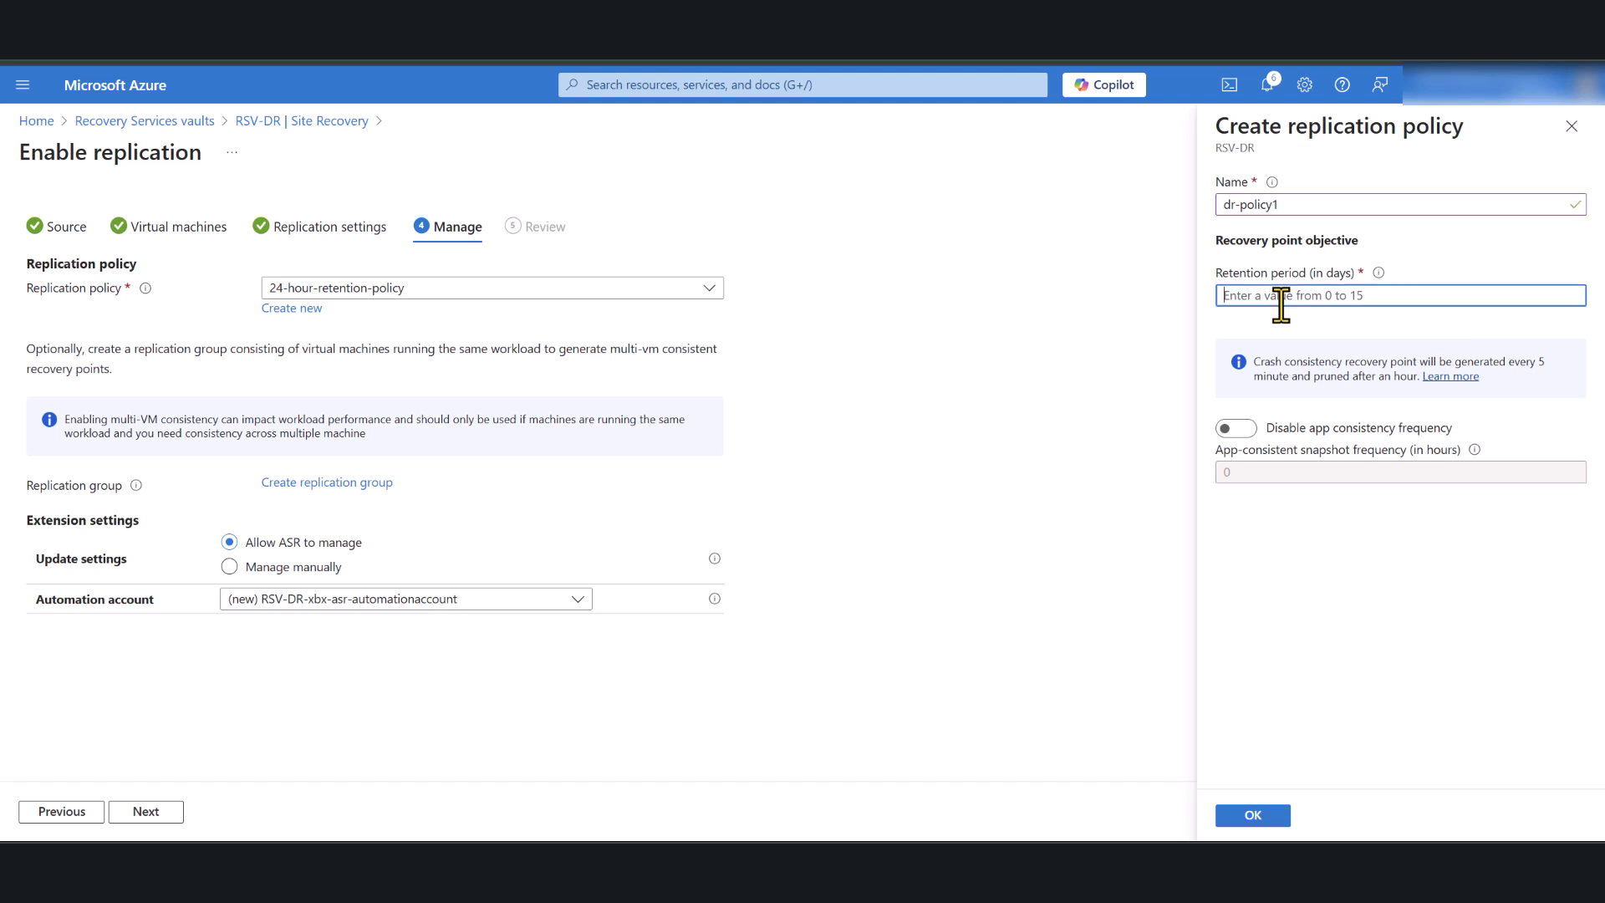
pyautogui.write('7')
pyautogui.moveTo(1379, 280)
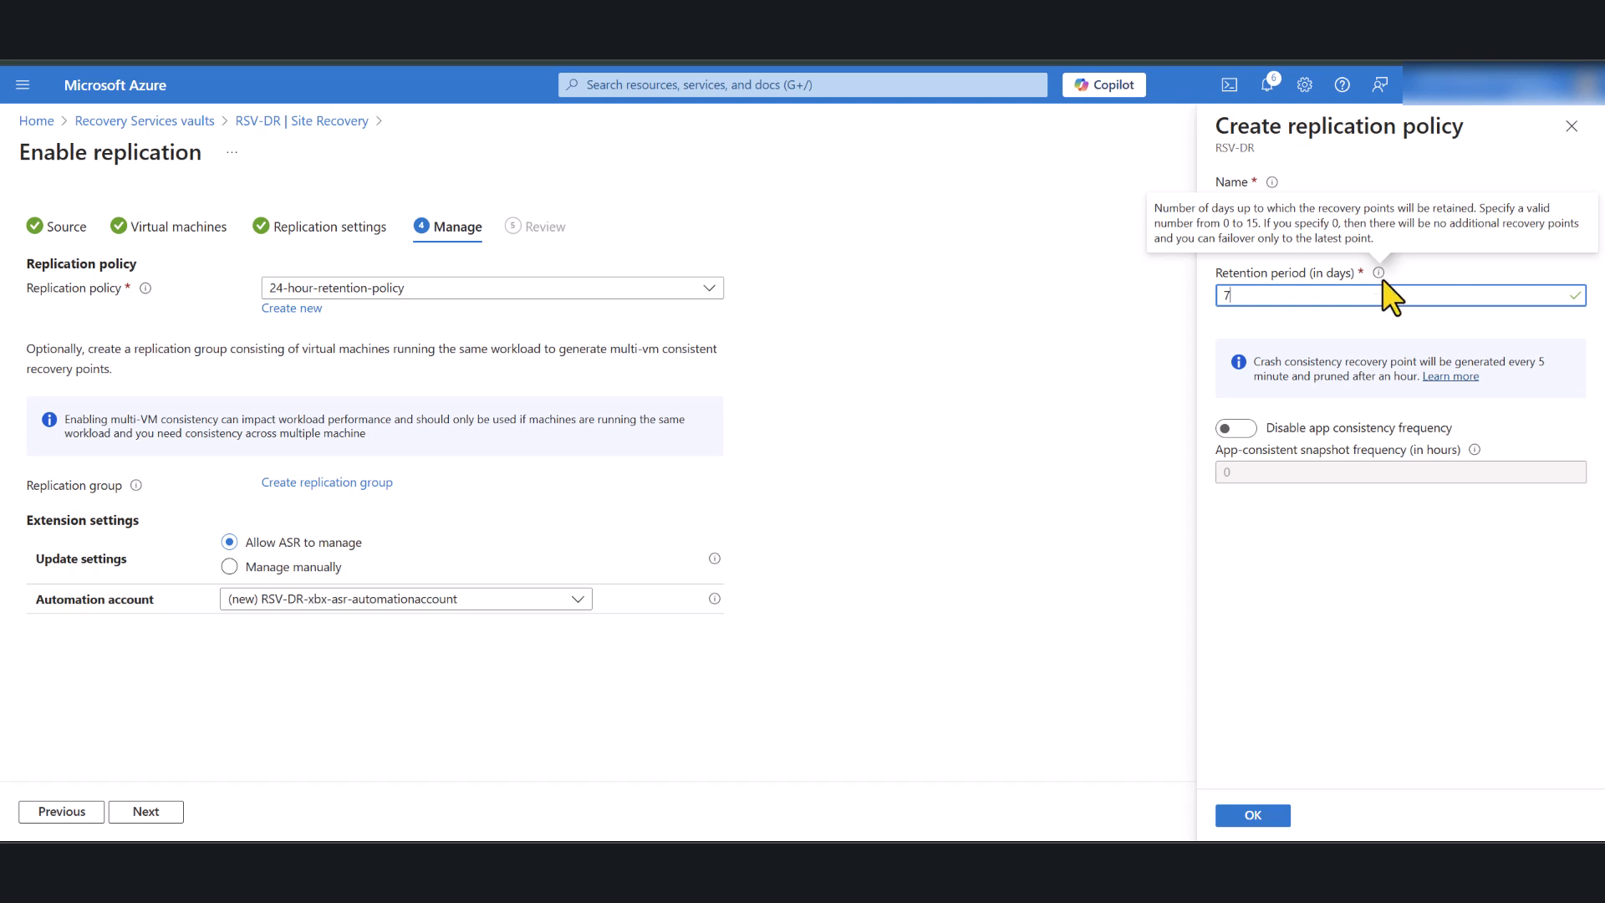
# Enable app consistency with a snapshot frequency of 2 hours and create the policy.
pyautogui.click(1244, 428)
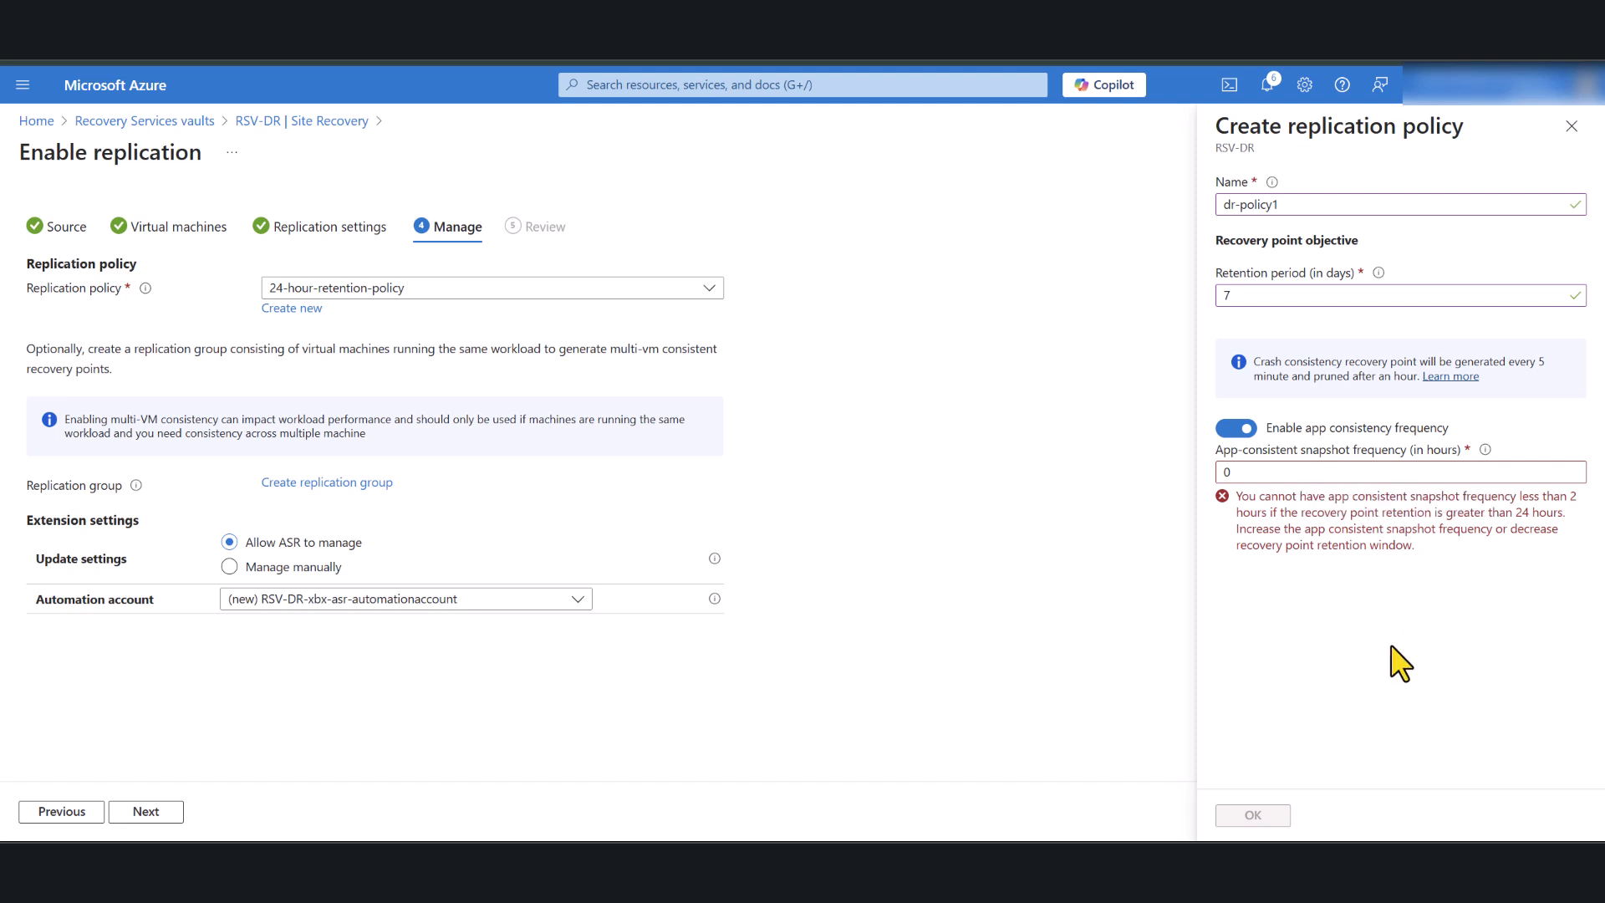
pyautogui.click(1311, 473)
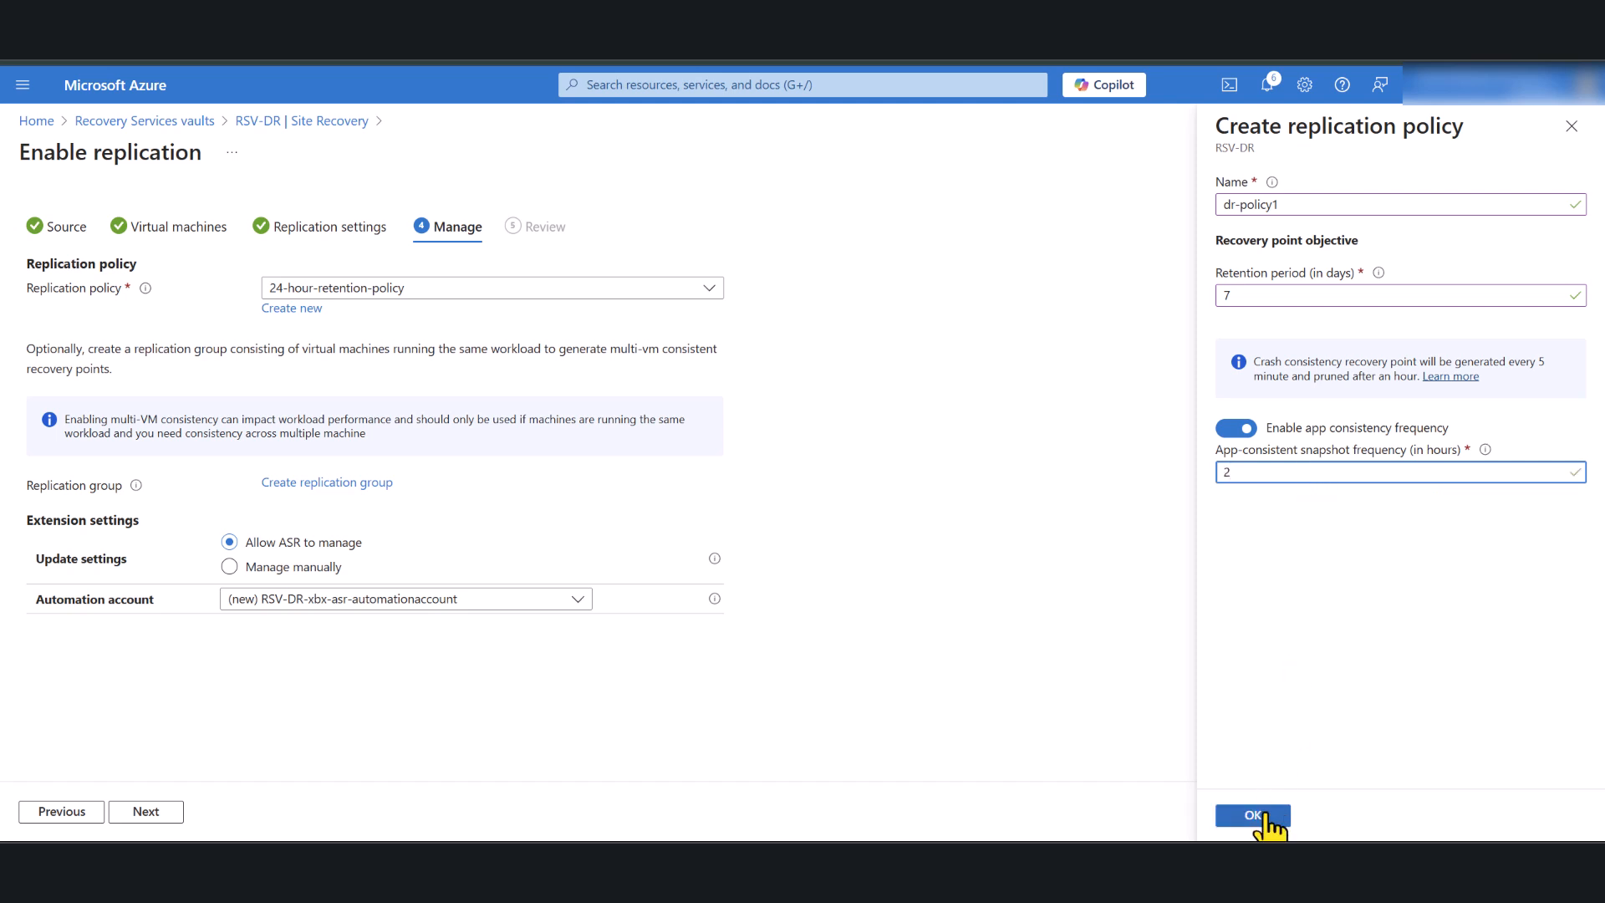
pyautogui.click(1264, 815)
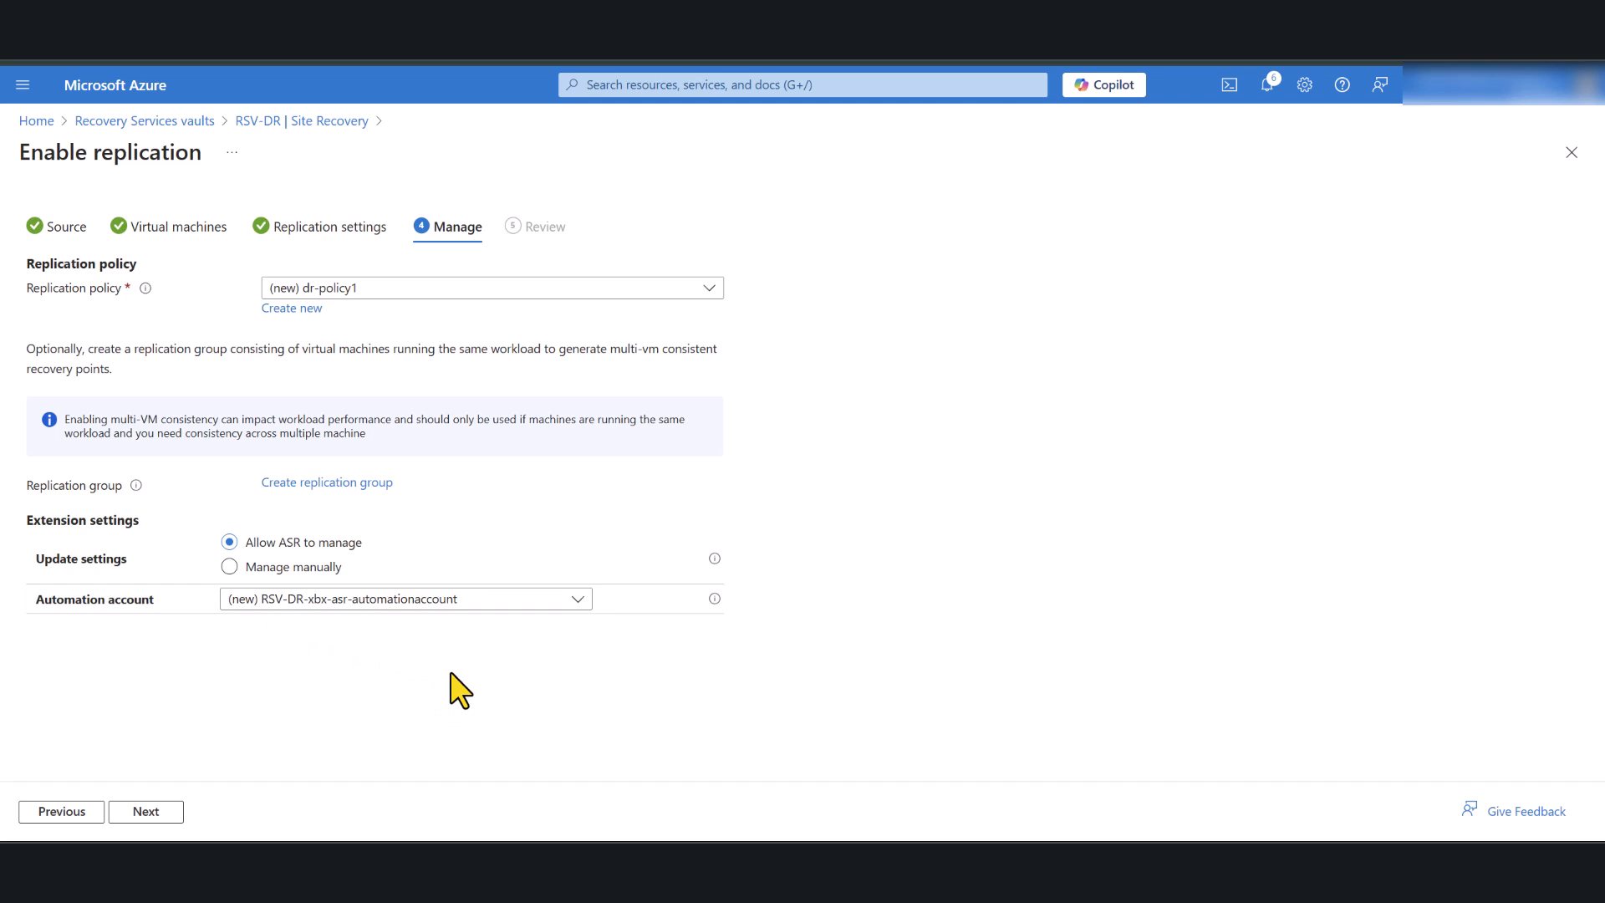
# Proceed to the replication summary and enable replication for the selected virtual machine.
pyautogui.click(119, 814)
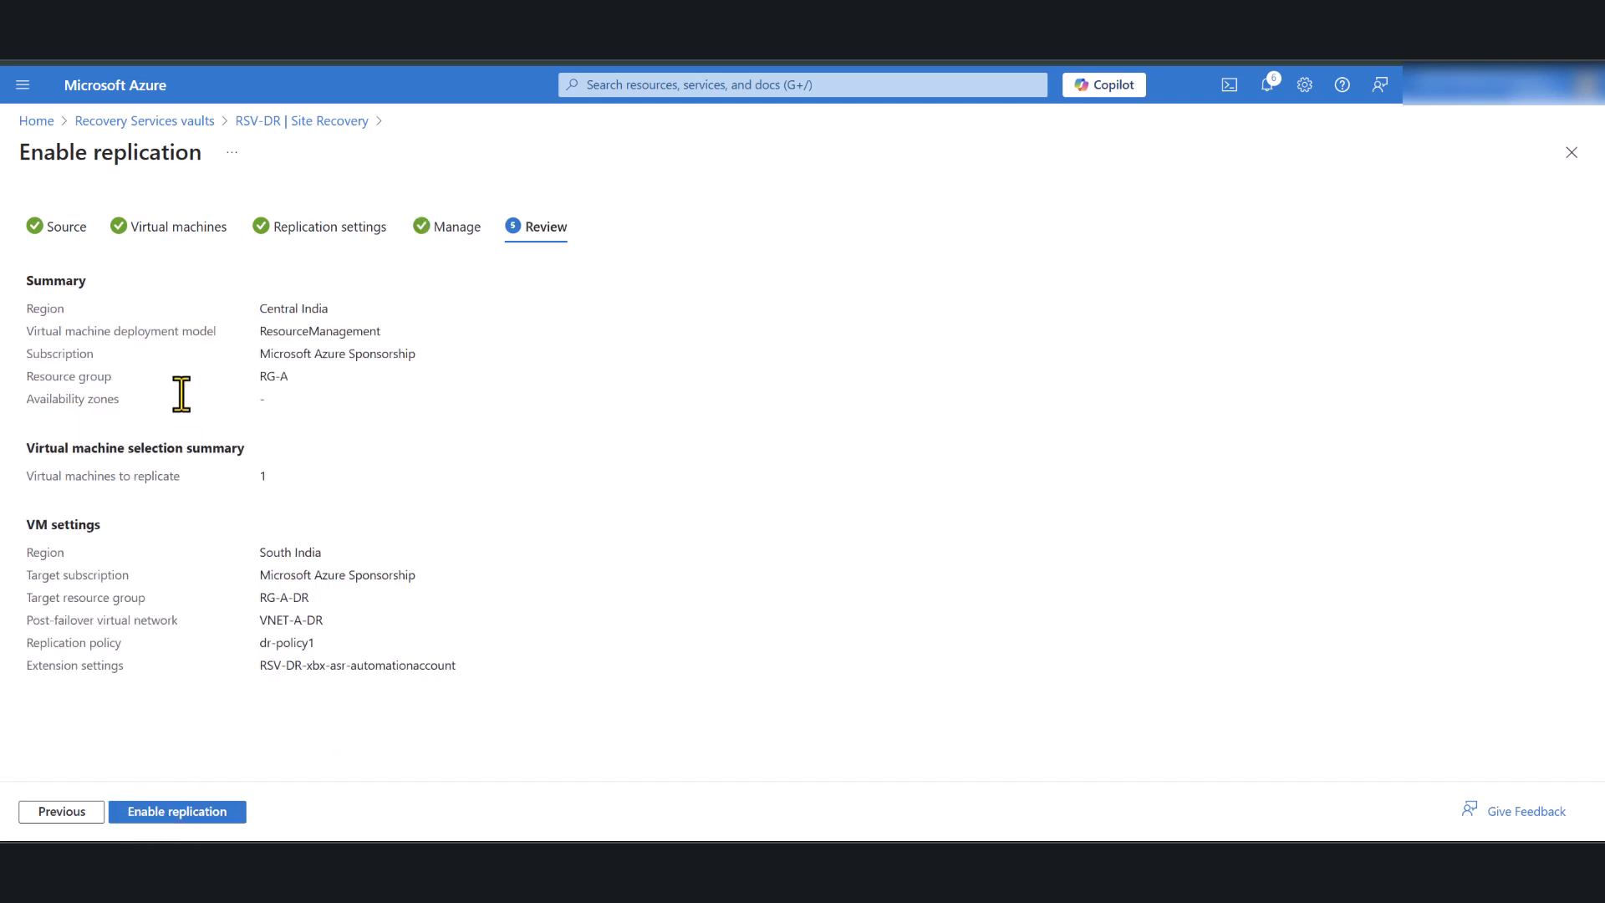
pyautogui.click(188, 815)
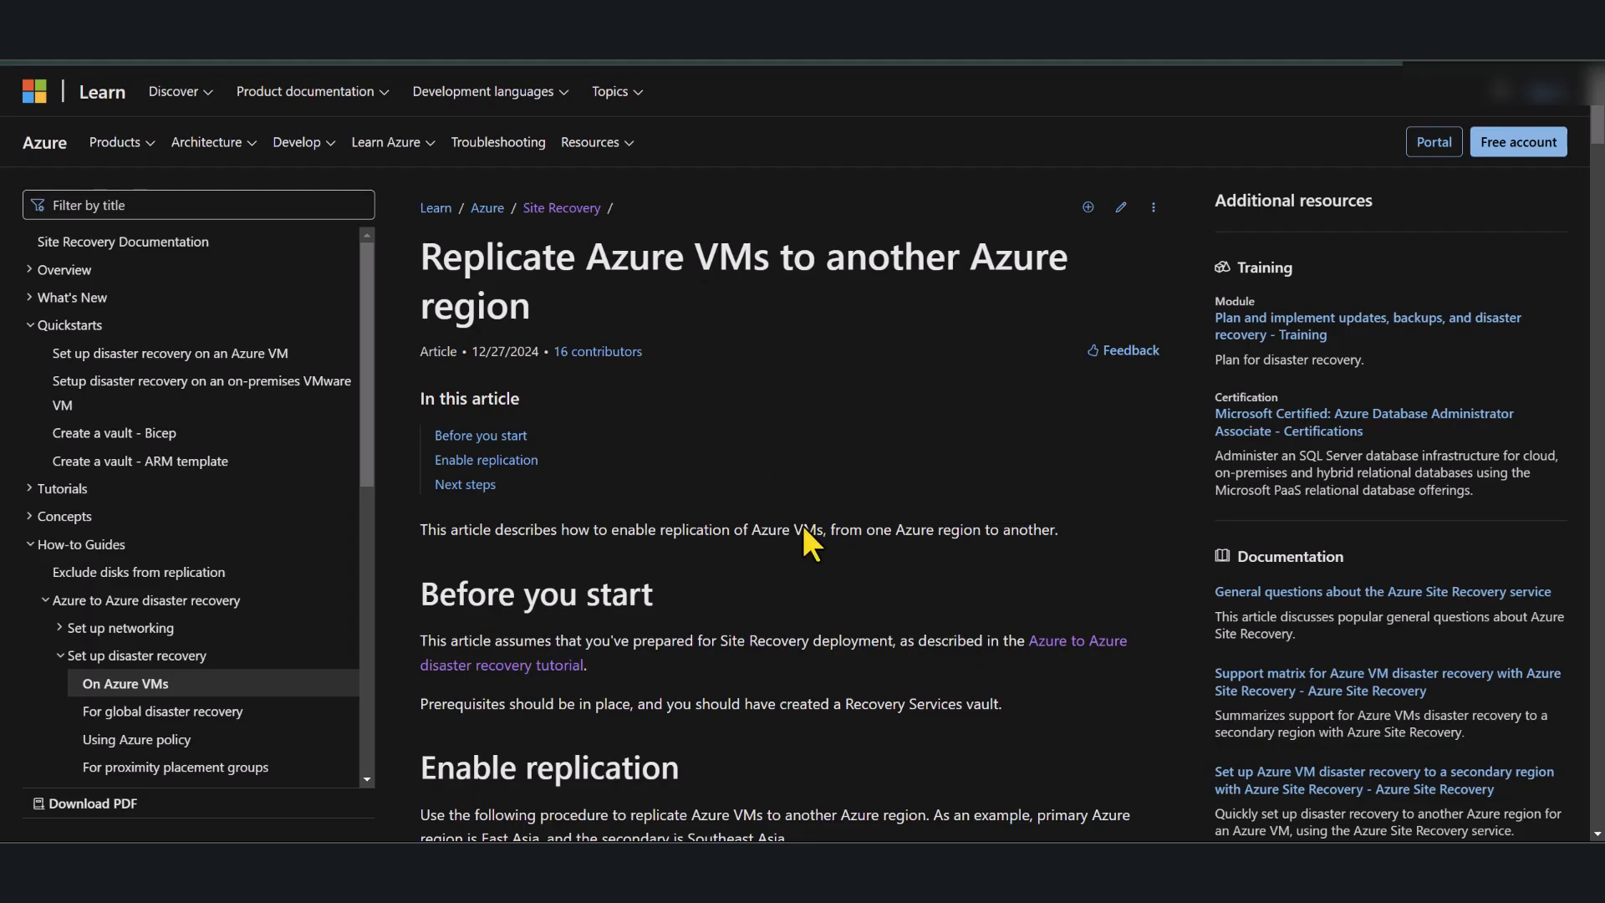
# Switch to Microsoft Learn and examine the Azure VM disaster recovery prerequisites, outbound connectivity rules for URLs and IP ranges, and VM certificate requirements.
pyautogui.scroll(-10, 807, 539)
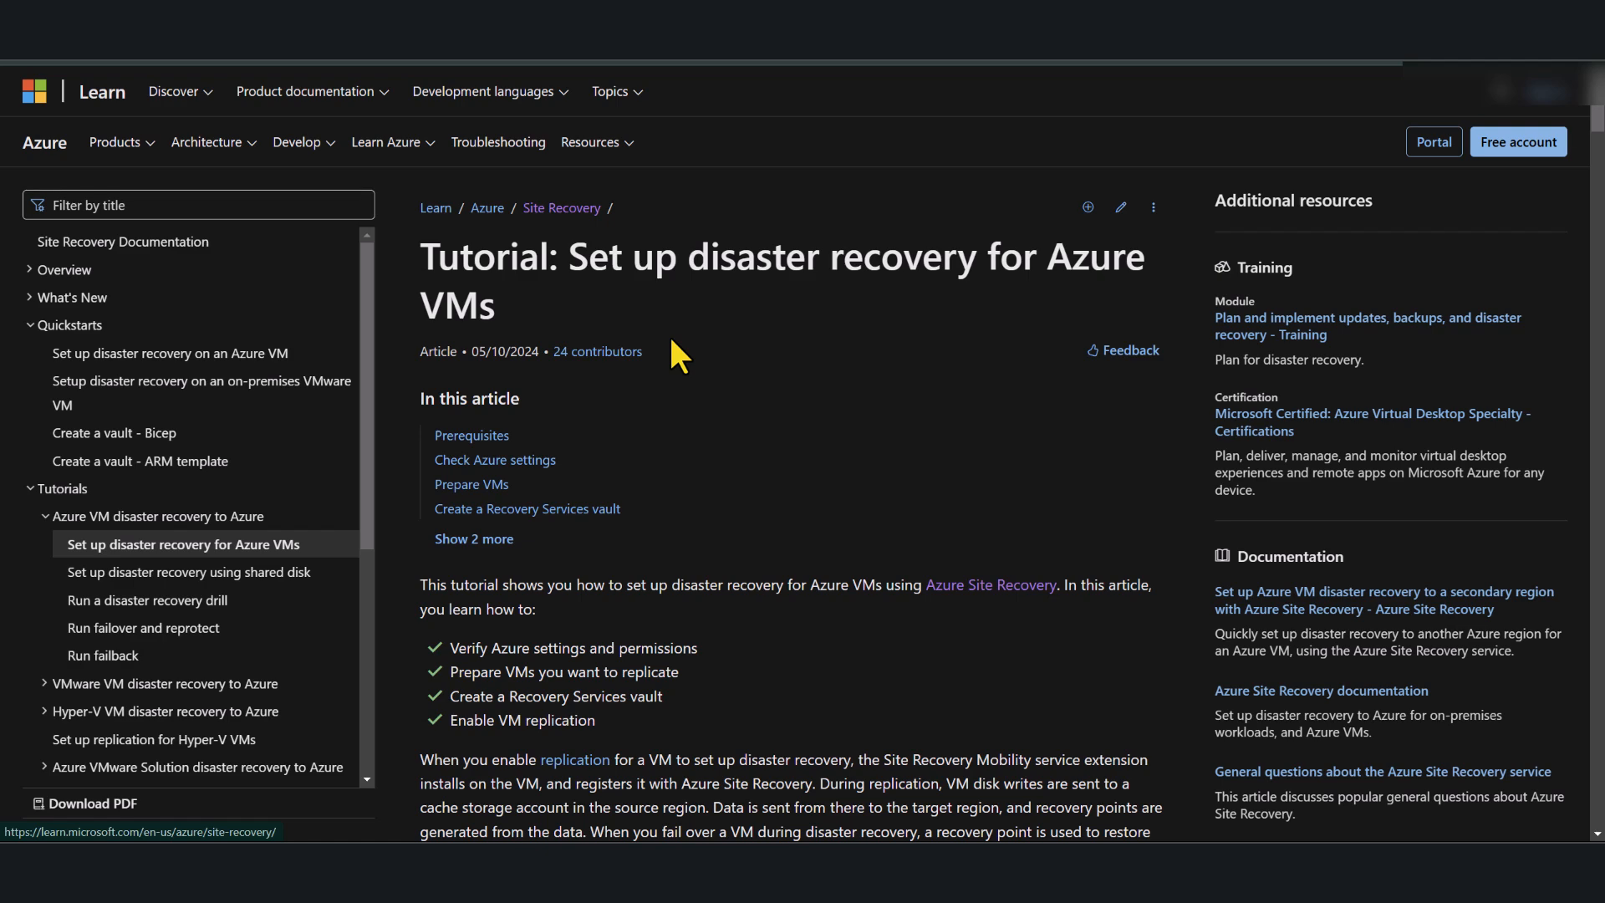
pyautogui.scroll(-5, 671, 340)
pyautogui.scroll(-4, 671, 338)
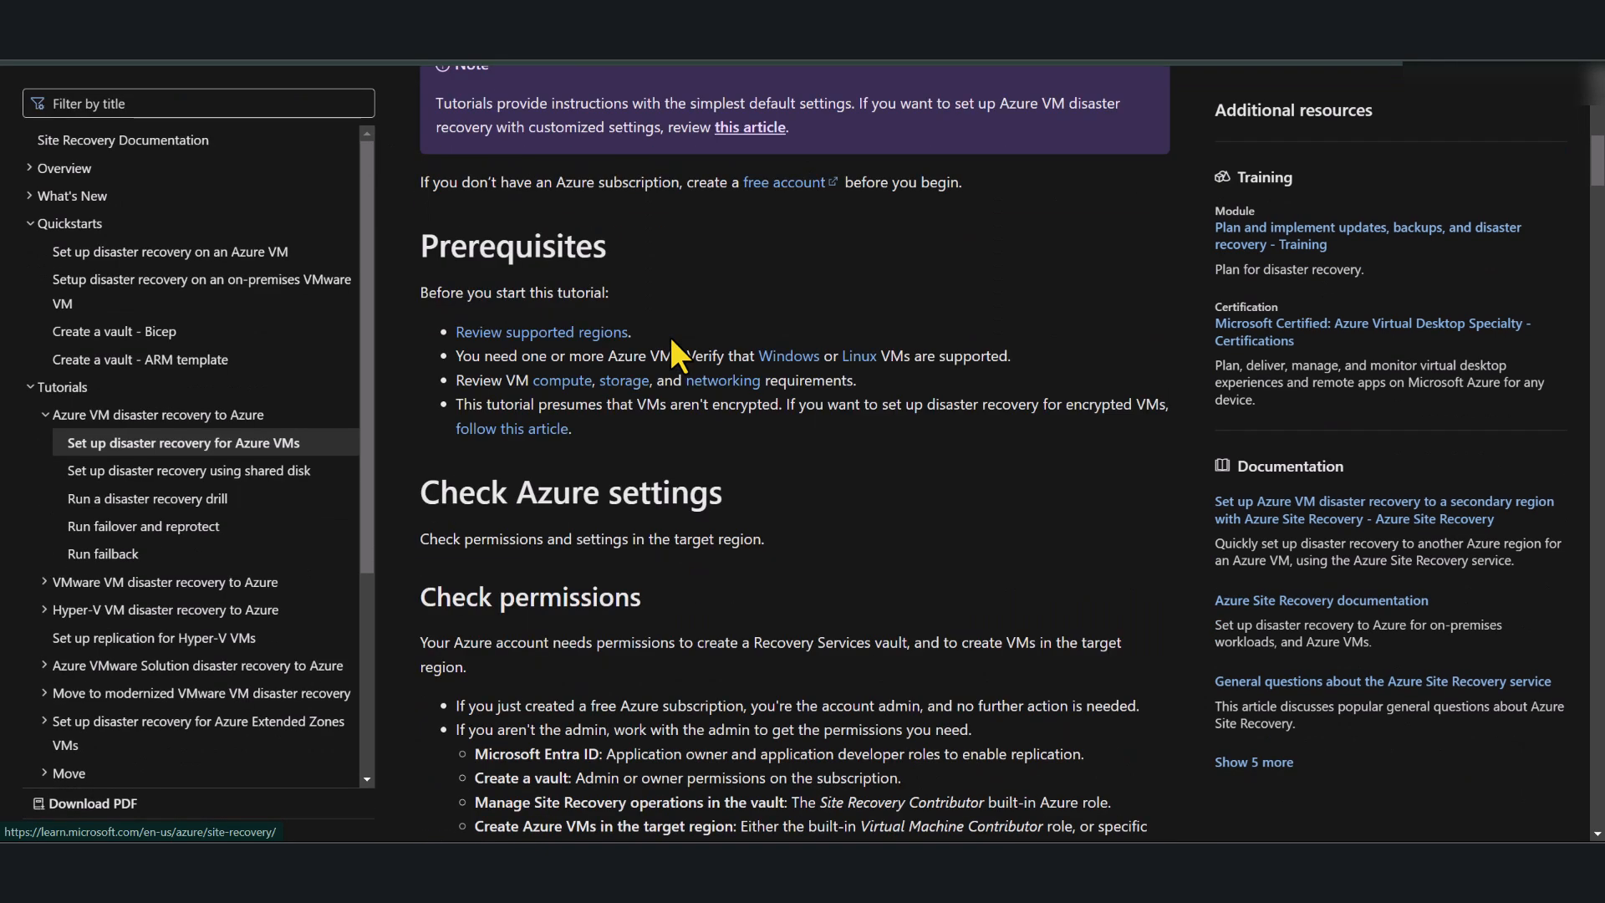
pyautogui.scroll(-15, 671, 340)
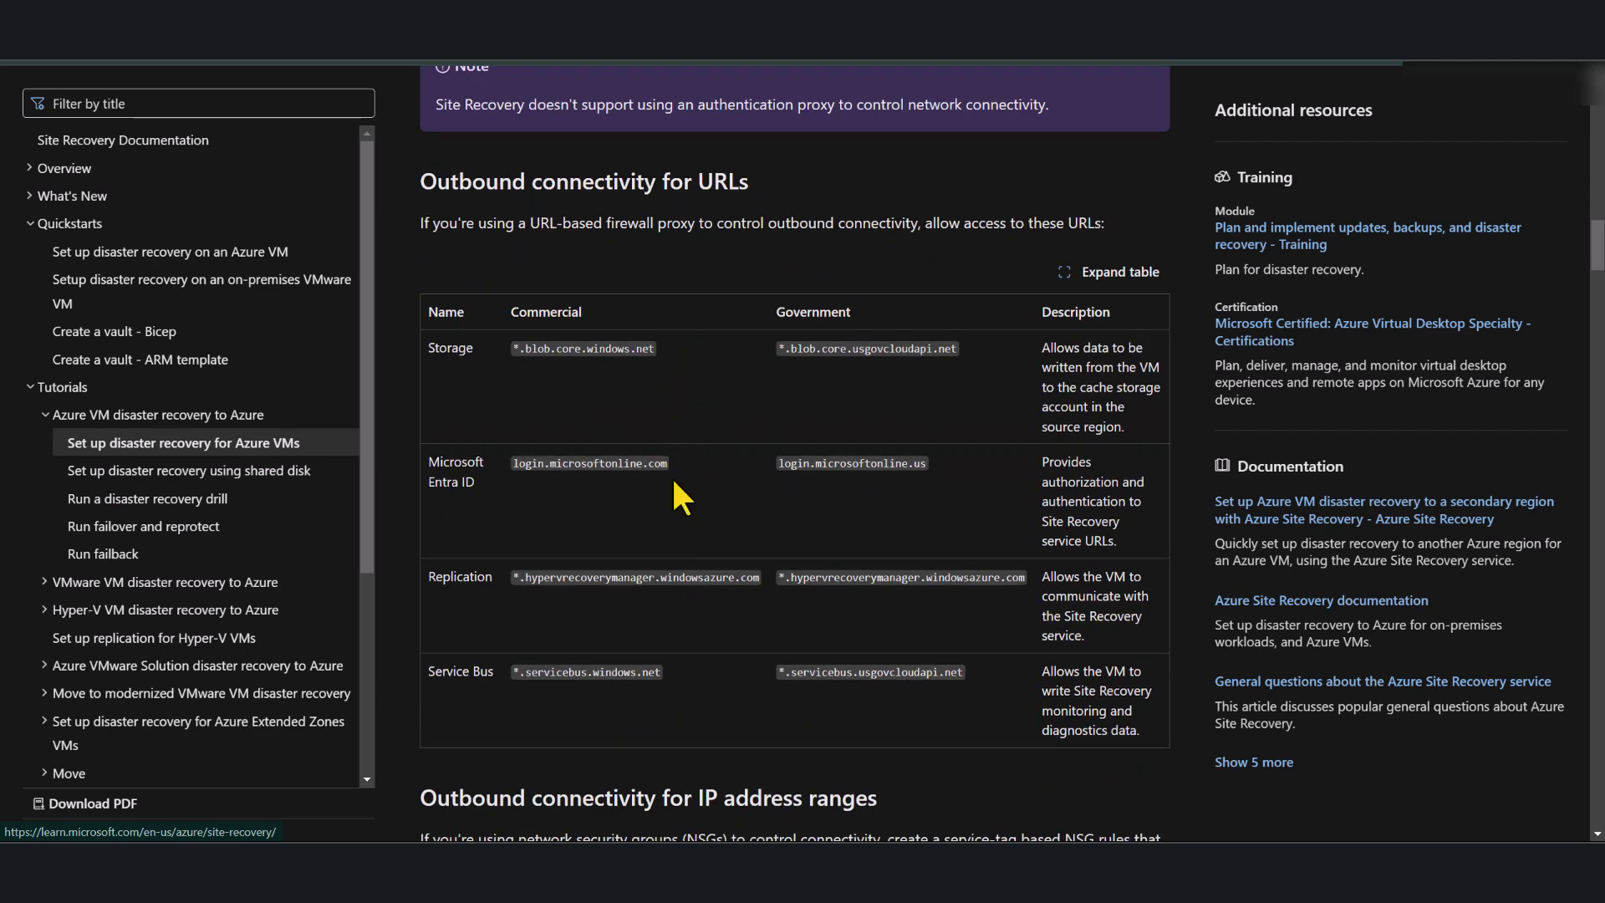
pyautogui.moveTo(435, 181); pyautogui.dragTo(870, 224)
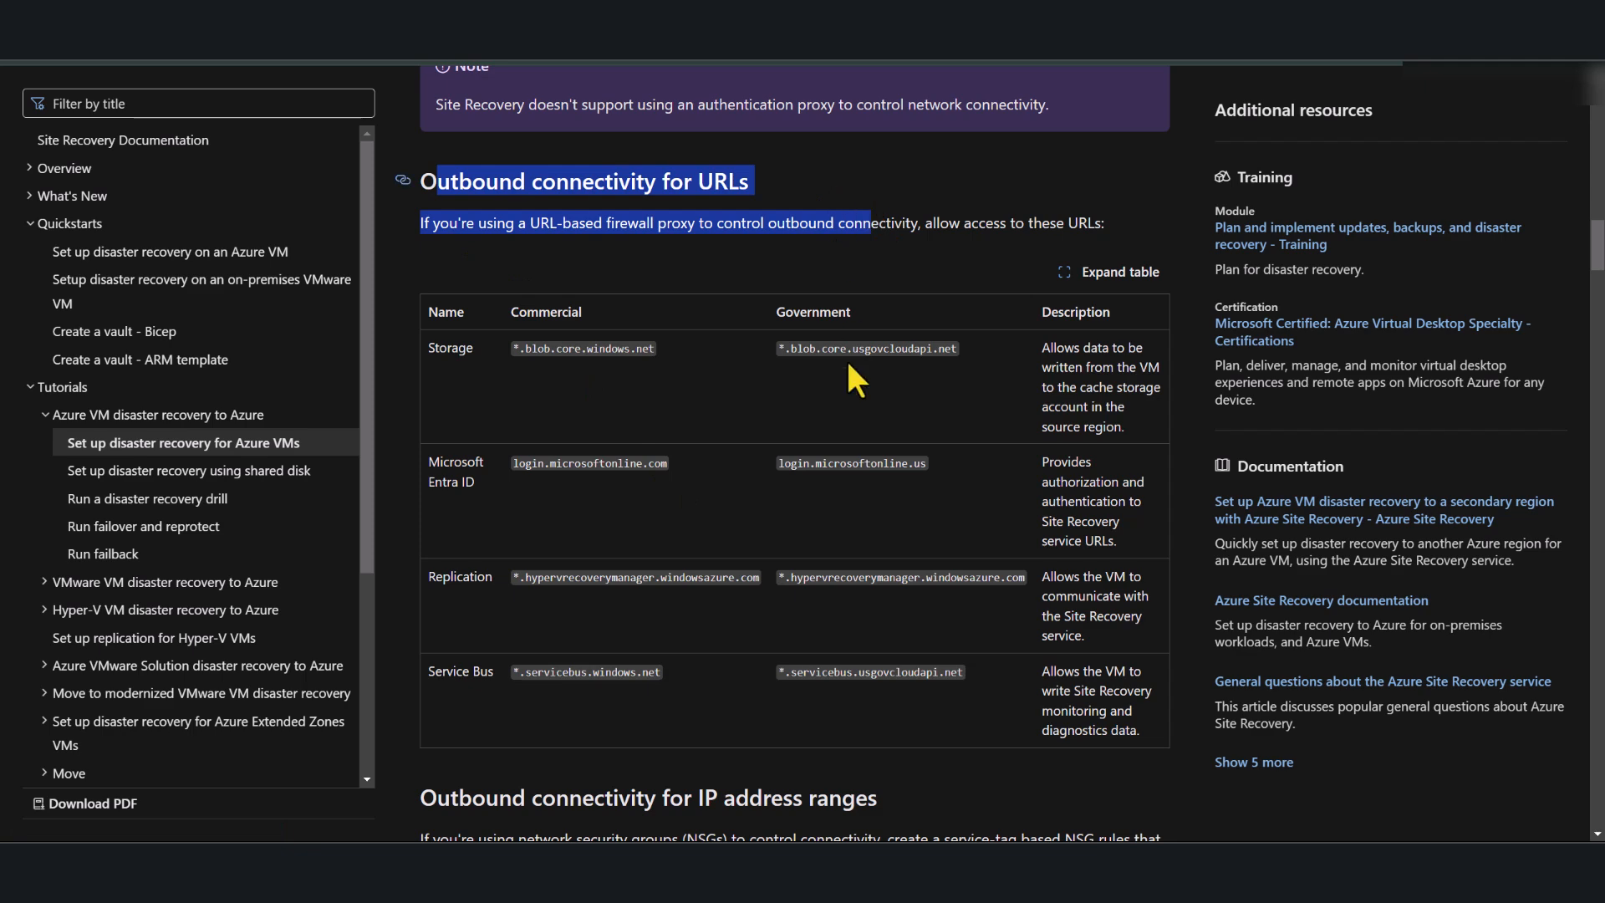
pyautogui.scroll(-8, 853, 422)
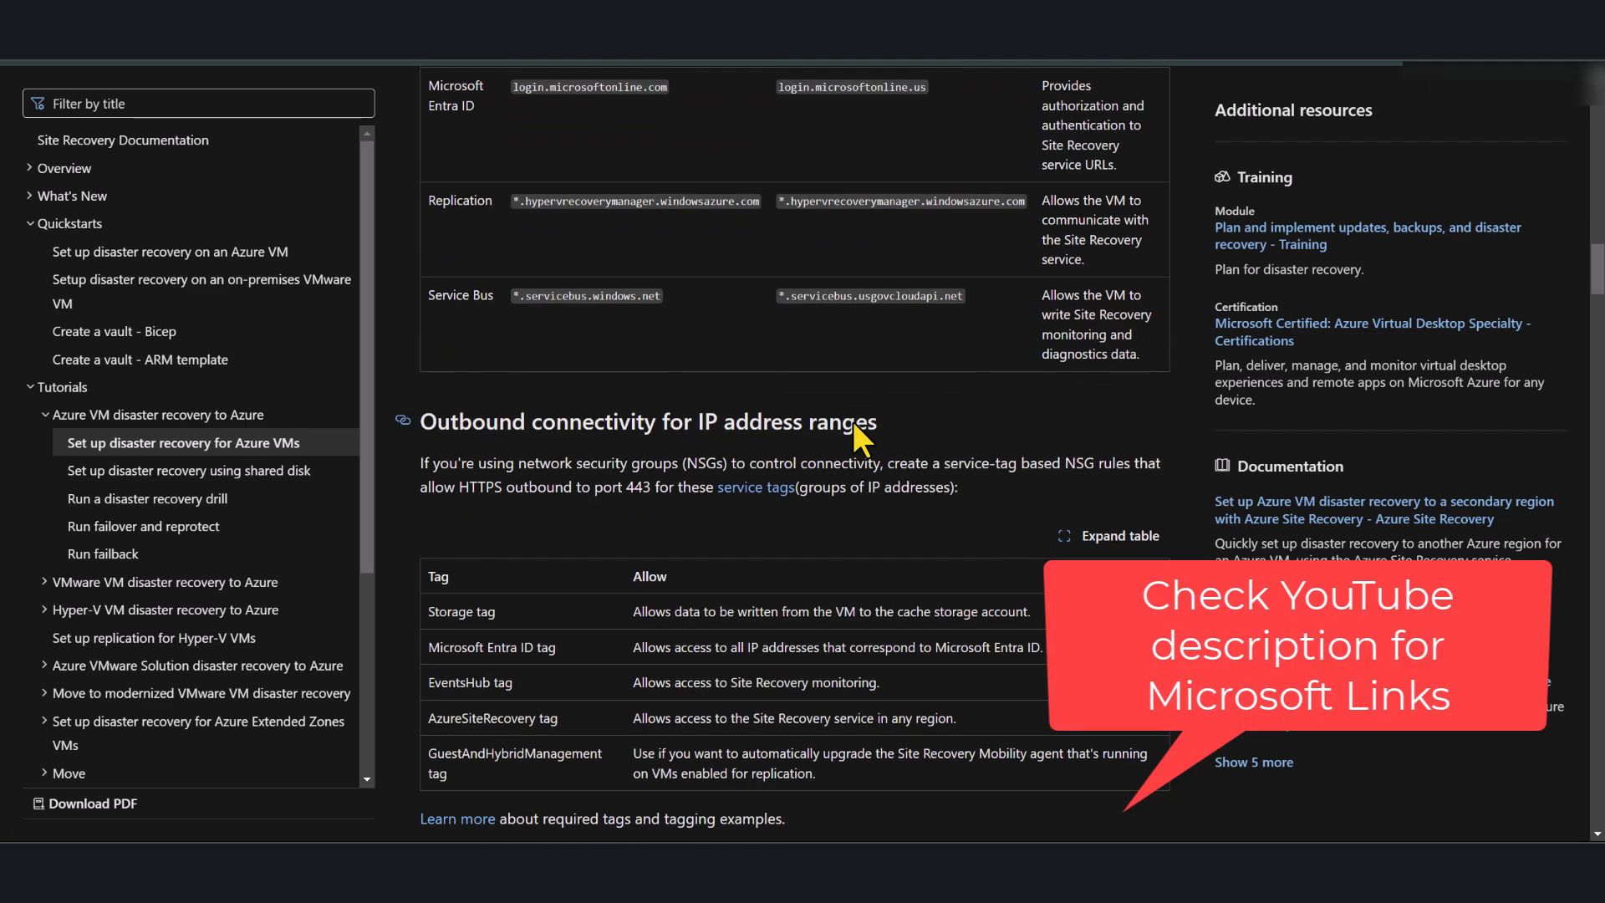
pyautogui.scroll(-3, 852, 424)
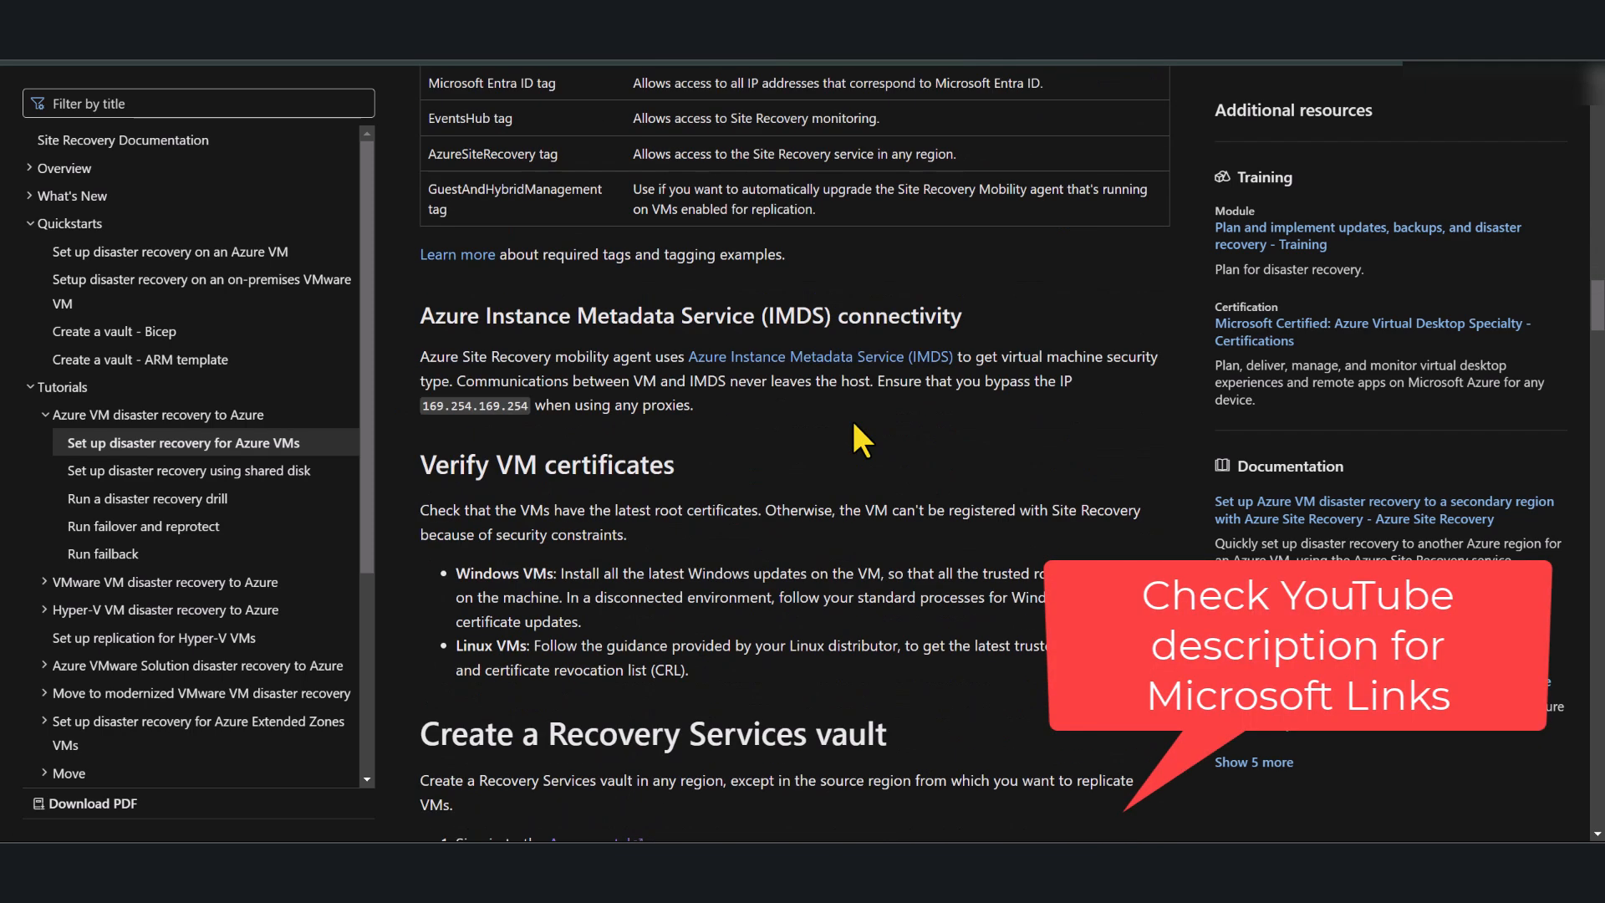
pyautogui.scroll(-4, 853, 424)
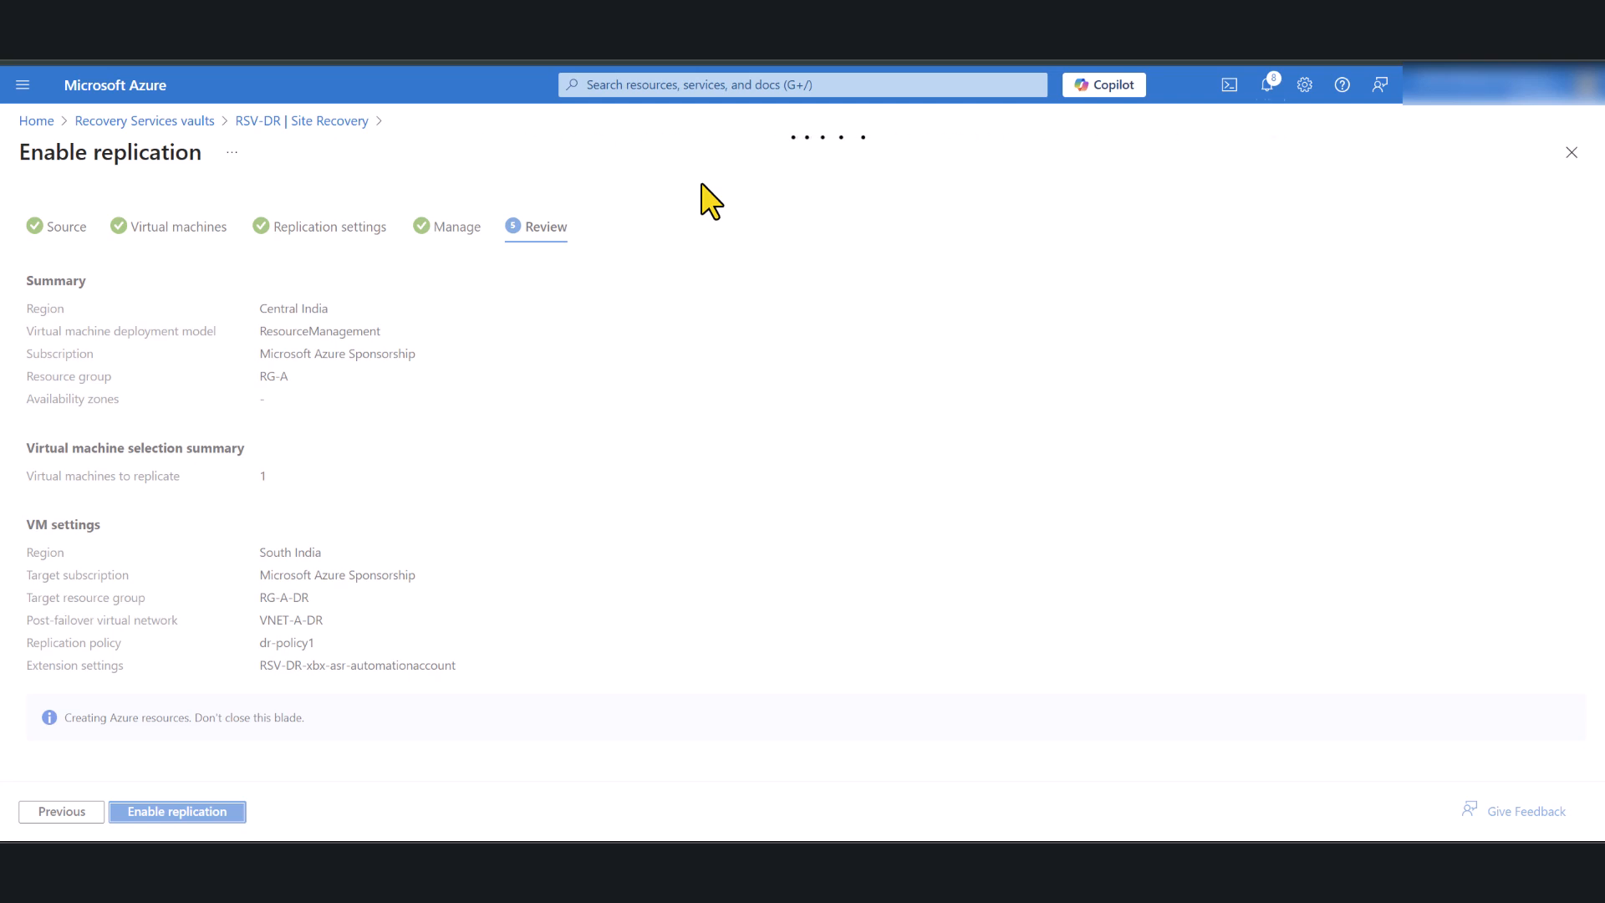
# Return to the Azure portal and check the deployment progress in the notifications.
pyautogui.click(1272, 87)
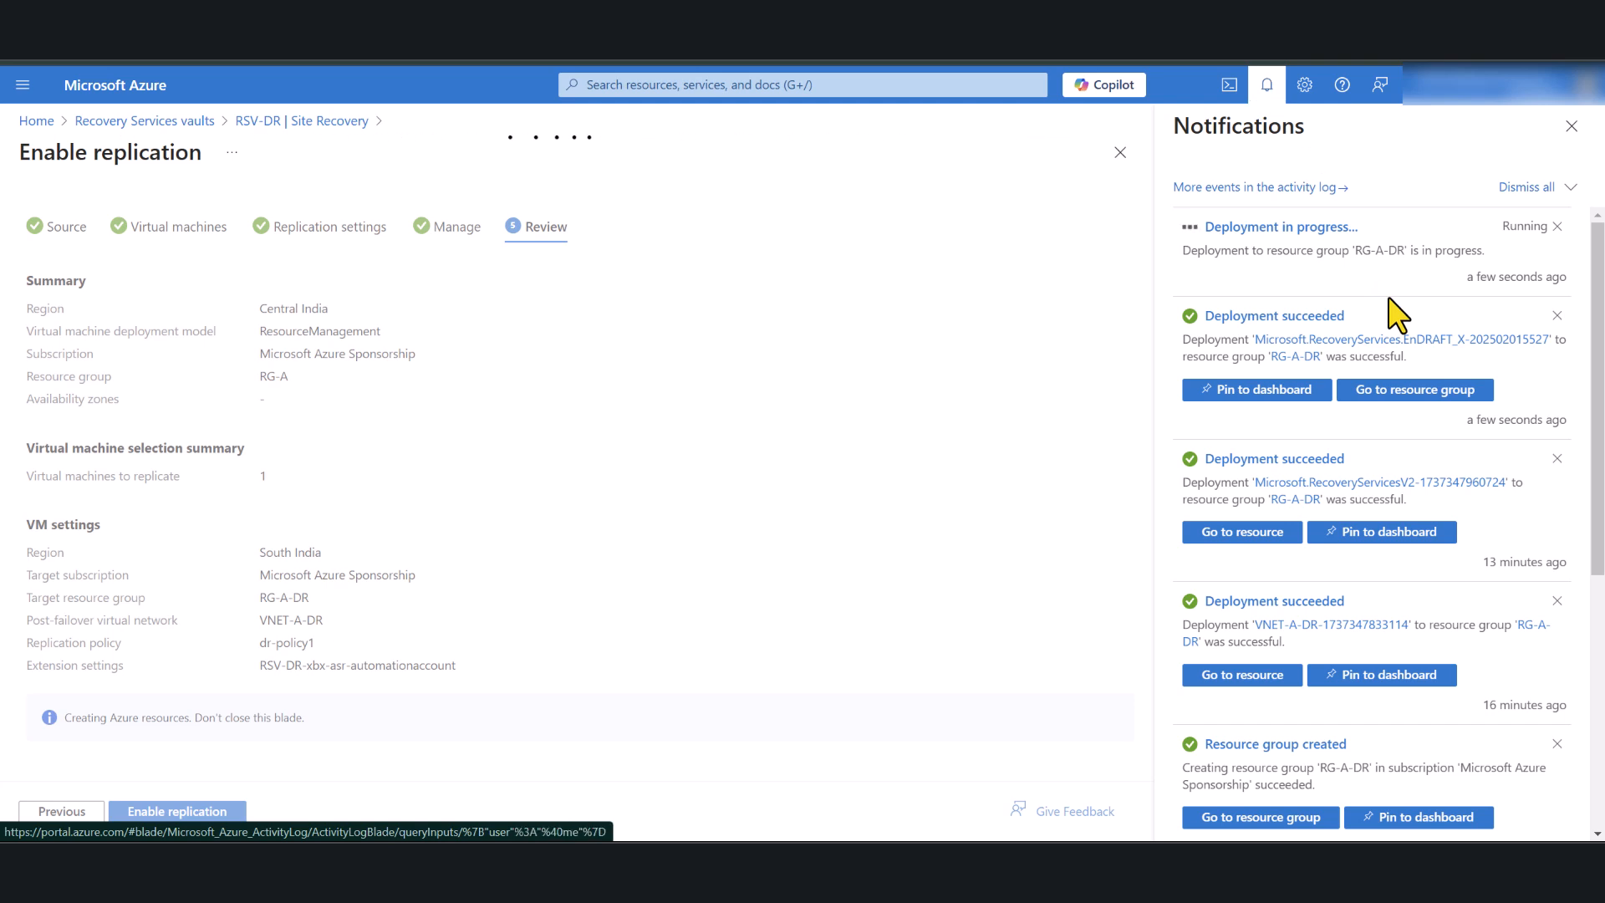
pyautogui.click(647, 89)
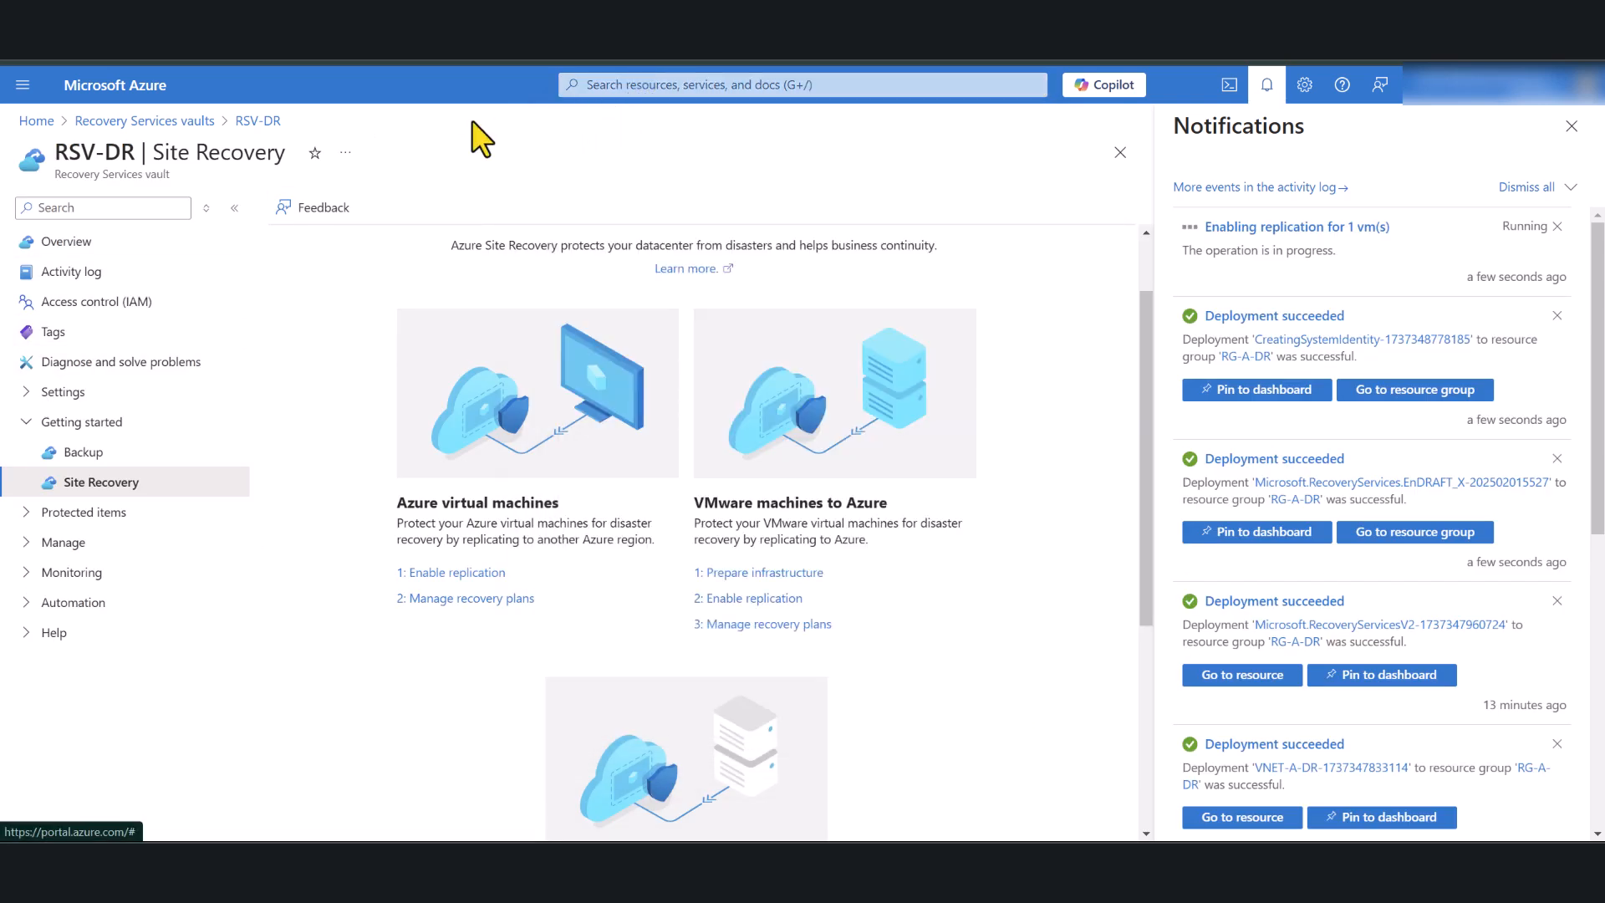
# Expand all navigation sections of the RSV-DR vault and open its replicated items.
pyautogui.click(207, 207)
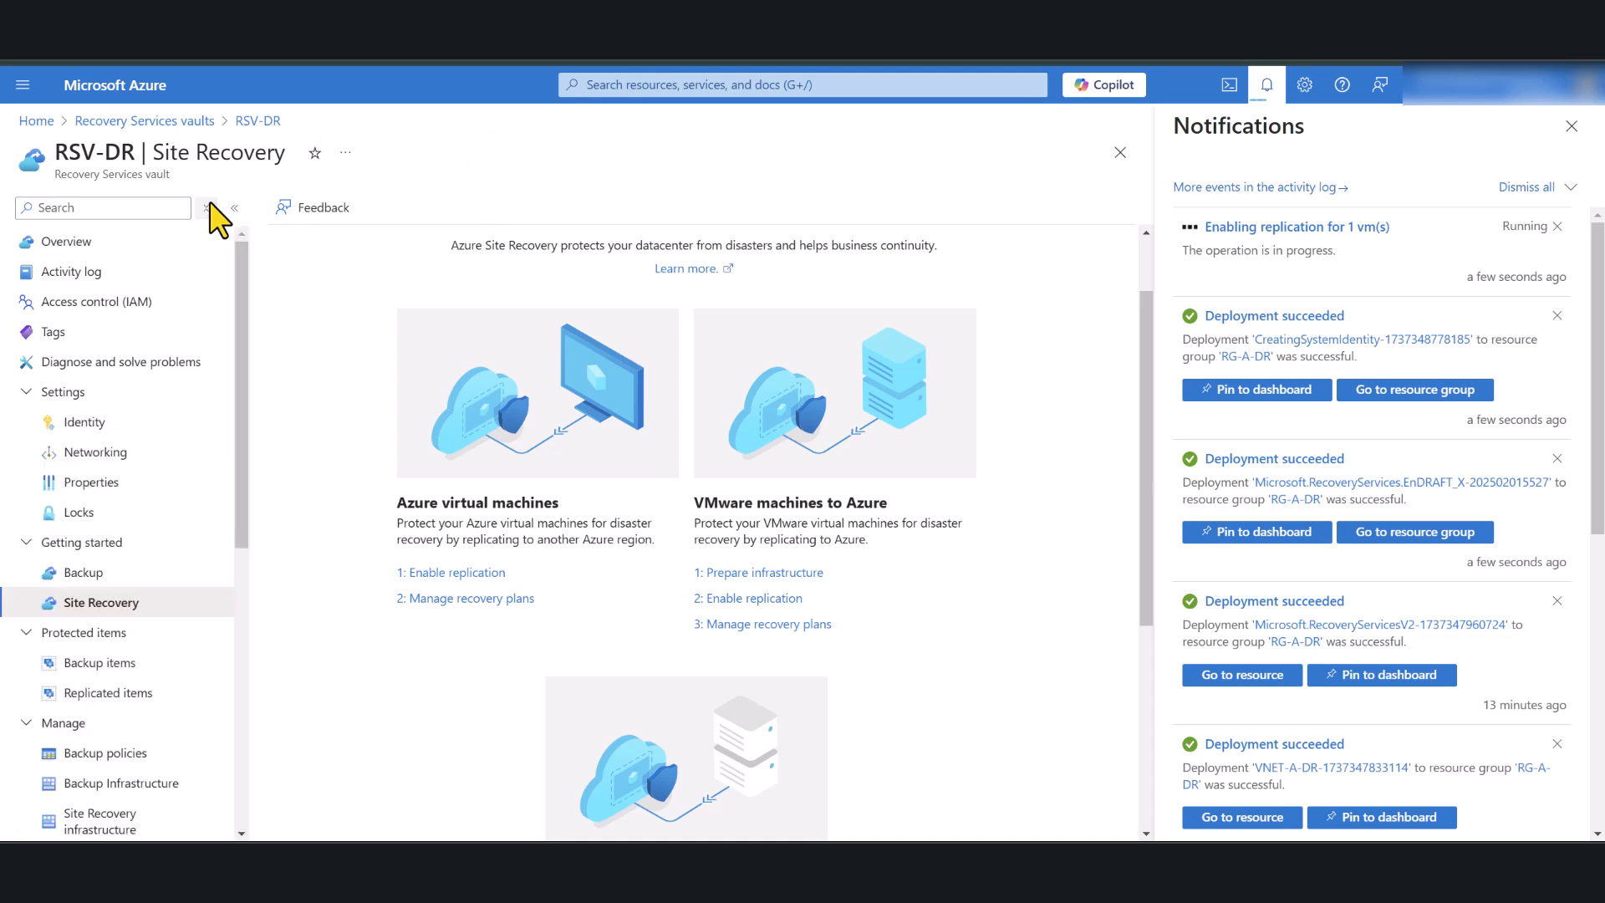
pyautogui.scroll(-1, 216, 224)
pyautogui.scroll(-2, 215, 224)
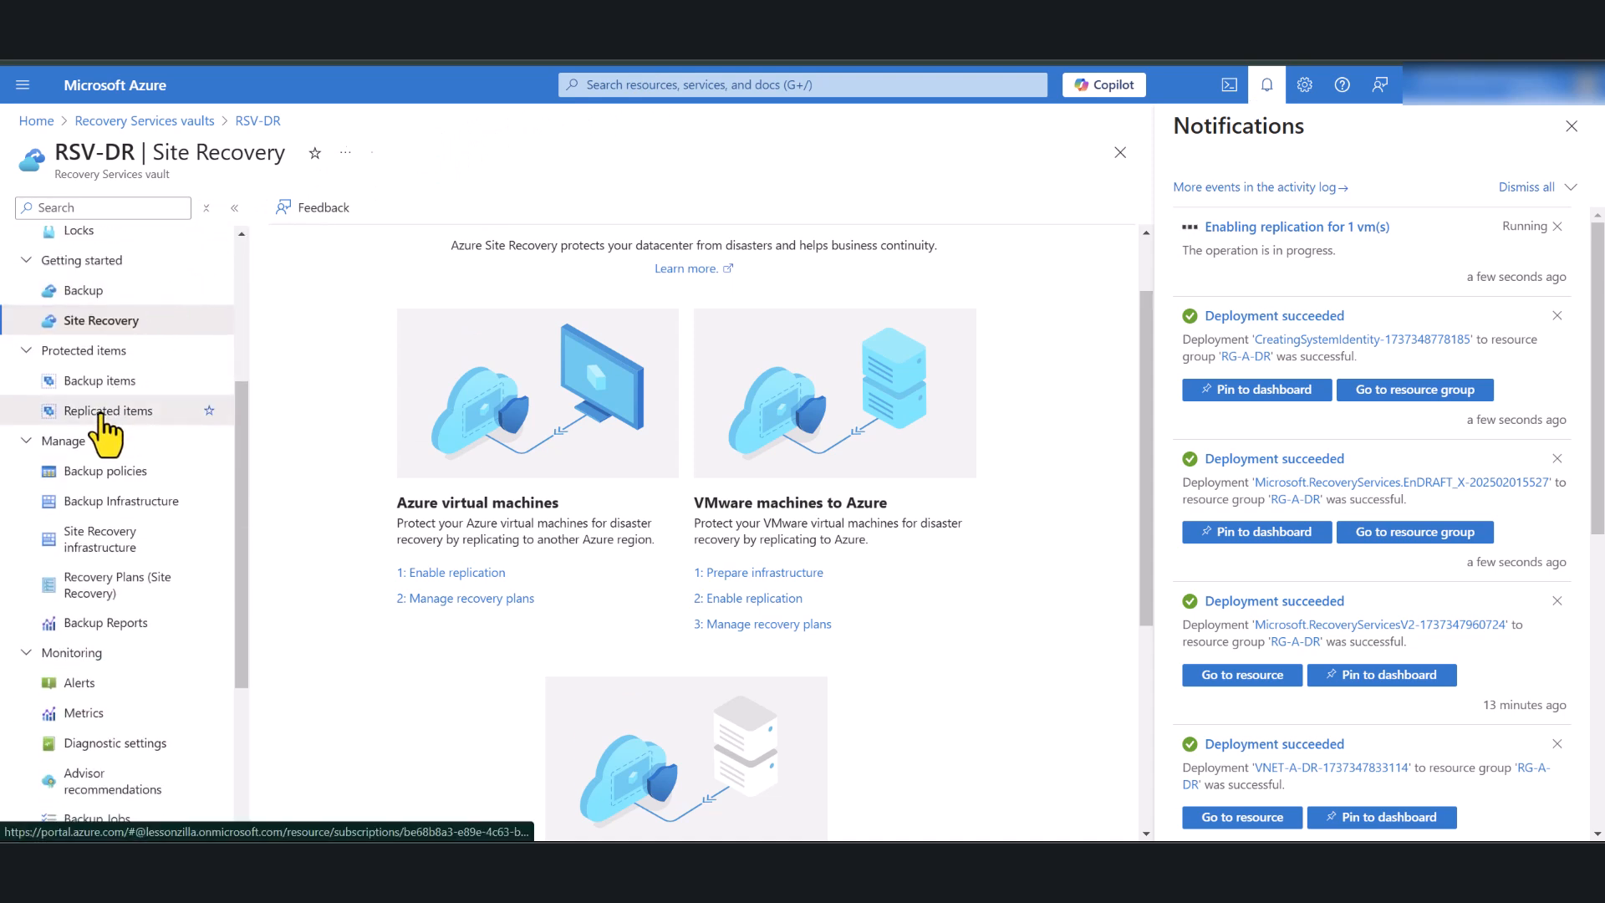
pyautogui.click(101, 413)
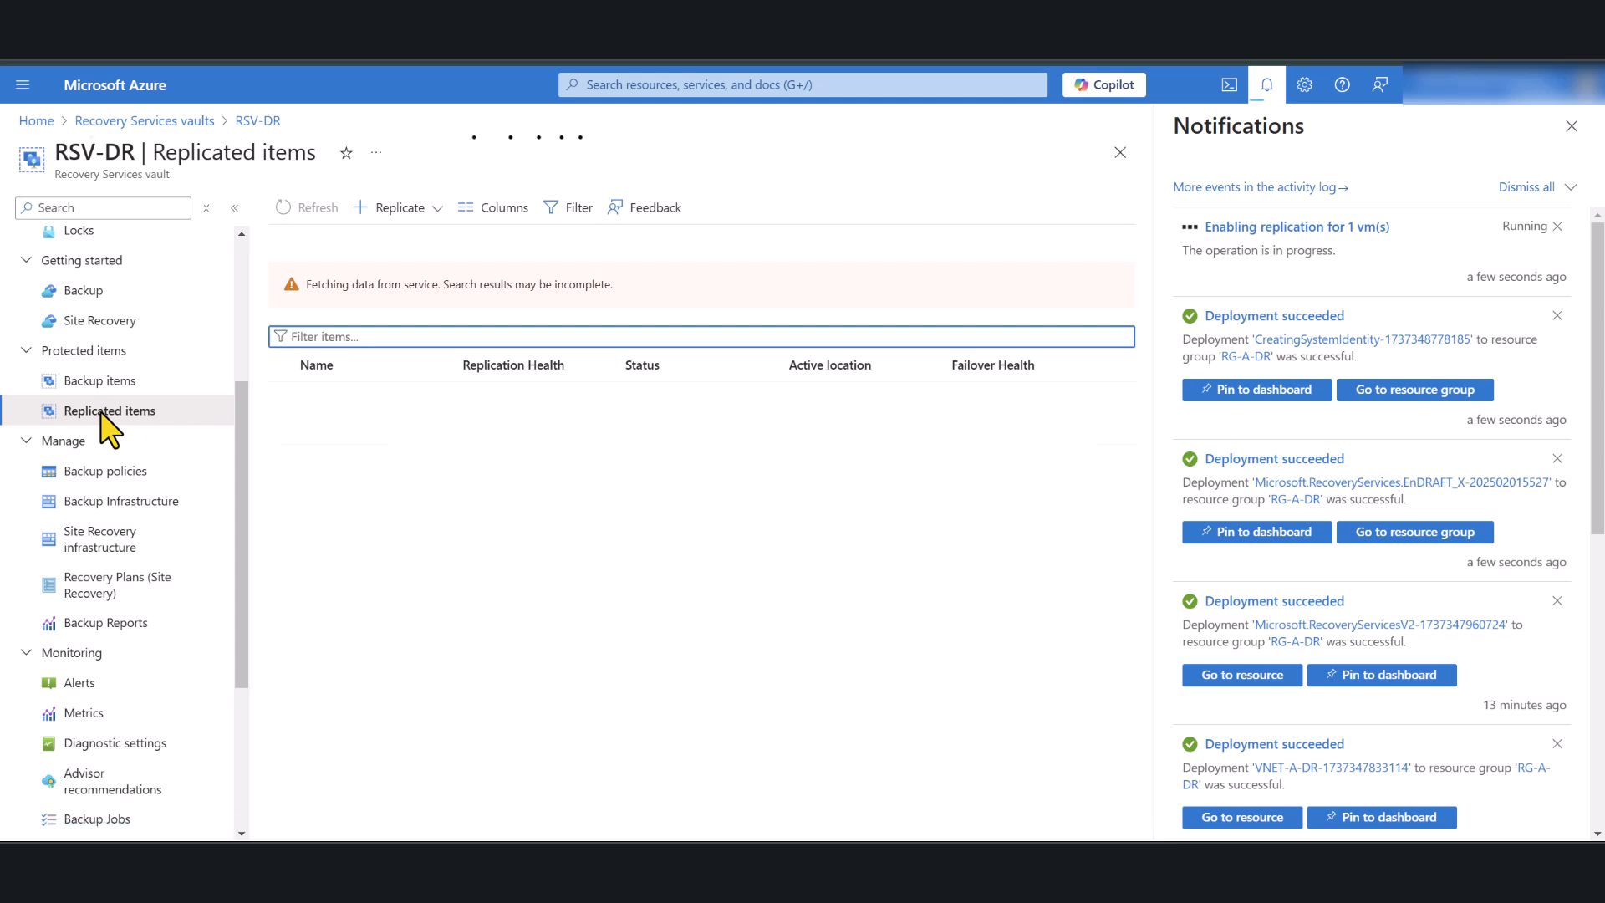